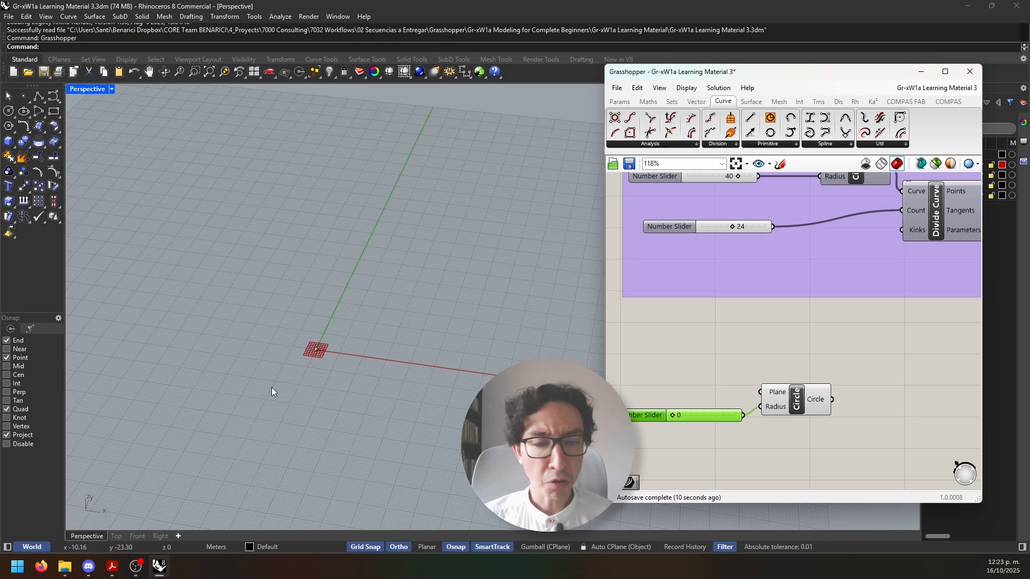
Step: Set the number slider feeding the new circle's Radius to 26
{"action": "scroll", "coordinate": [285, 395], "scroll_direction": "up", "scroll_amount": 2}
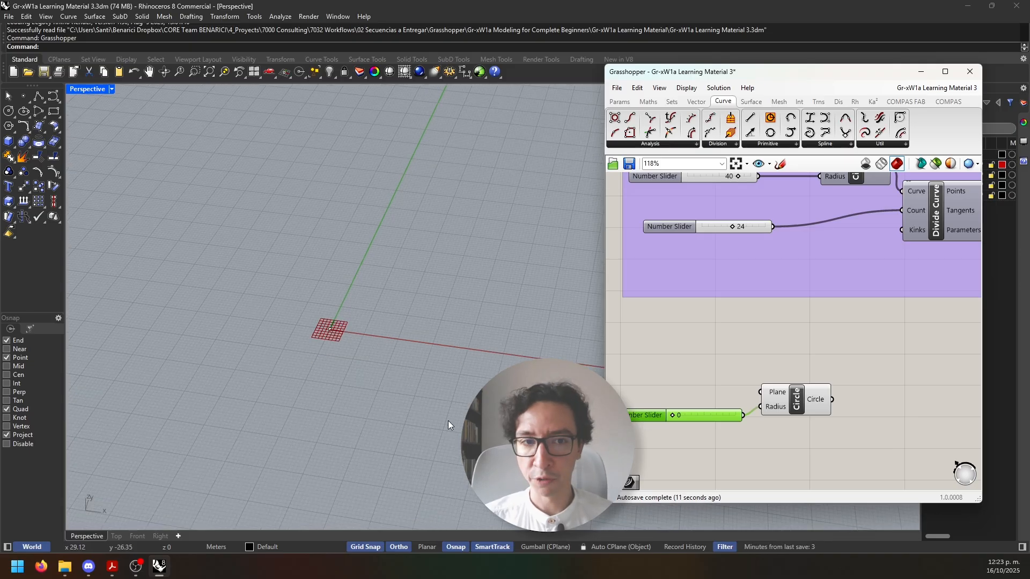
{"action": "left_click", "coordinate": [674, 417]}
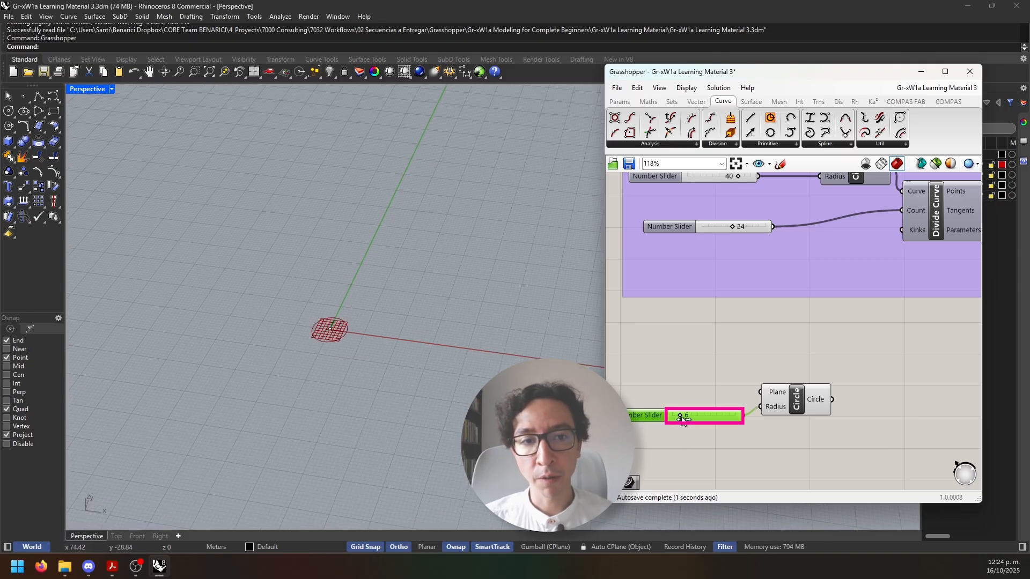
{"action": "left_click_drag", "start_coordinate": [682, 420], "coordinate": [706, 423]}
{"action": "scroll", "coordinate": [771, 357], "scroll_direction": "down", "scroll_amount": 1}
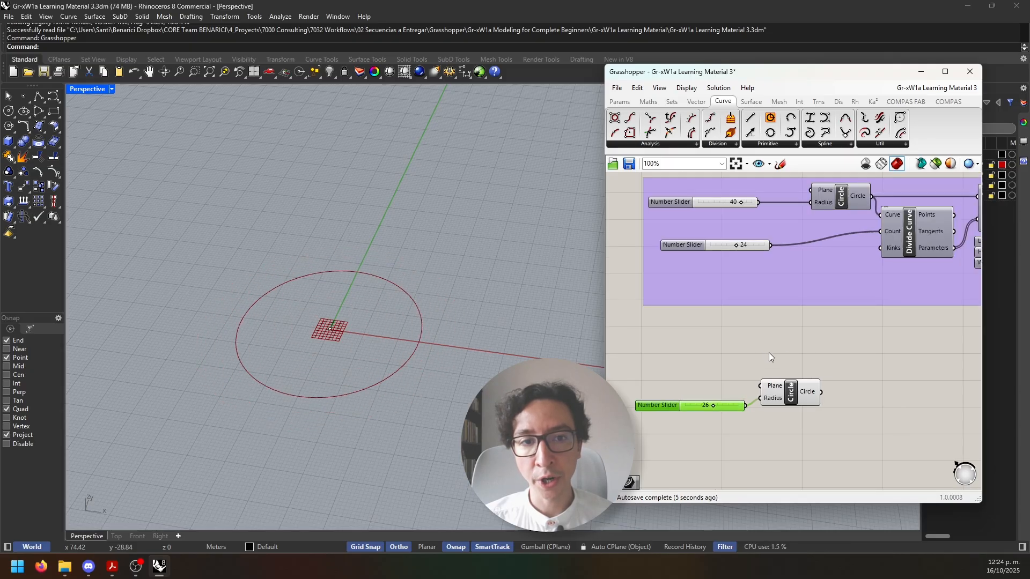
Step: Add a Divide Curve component beside the new circle and connect the Circle output to its Curve input
{"action": "scroll", "coordinate": [770, 356], "scroll_direction": "down", "scroll_amount": 3}
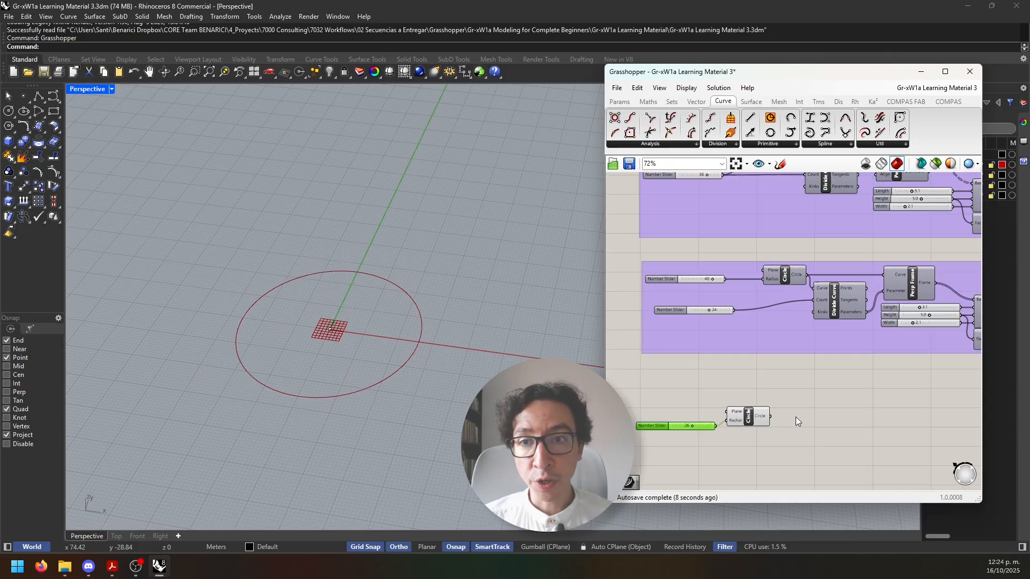
{"action": "scroll", "coordinate": [799, 417], "scroll_direction": "up", "scroll_amount": 1}
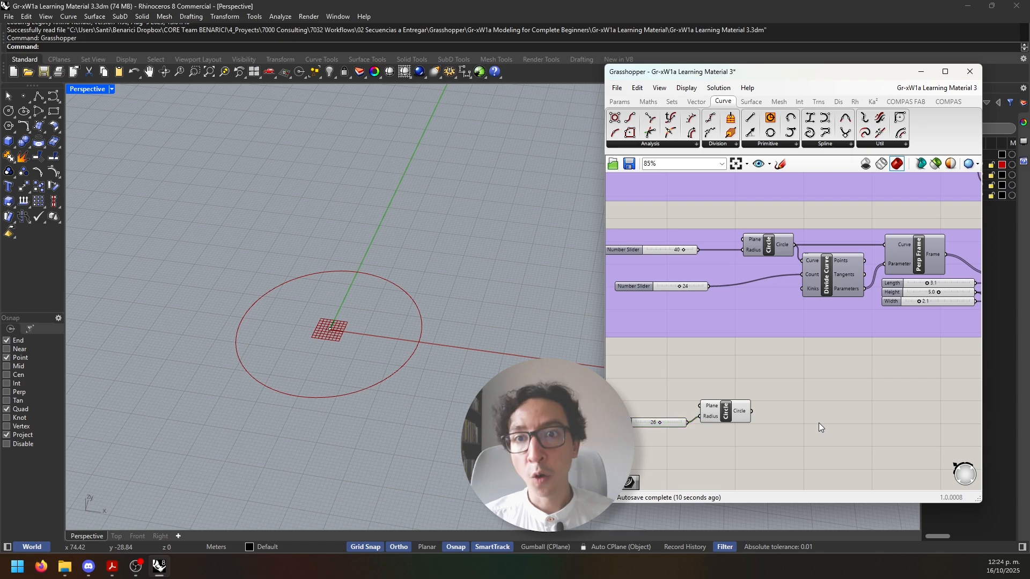
{"action": "left_click", "coordinate": [722, 143]}
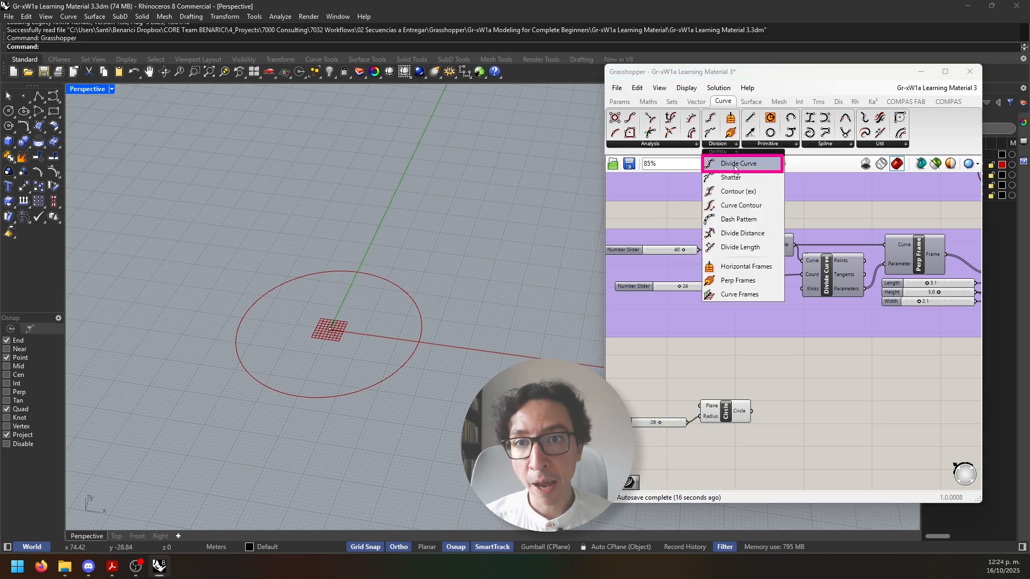
{"action": "left_click", "coordinate": [735, 165]}
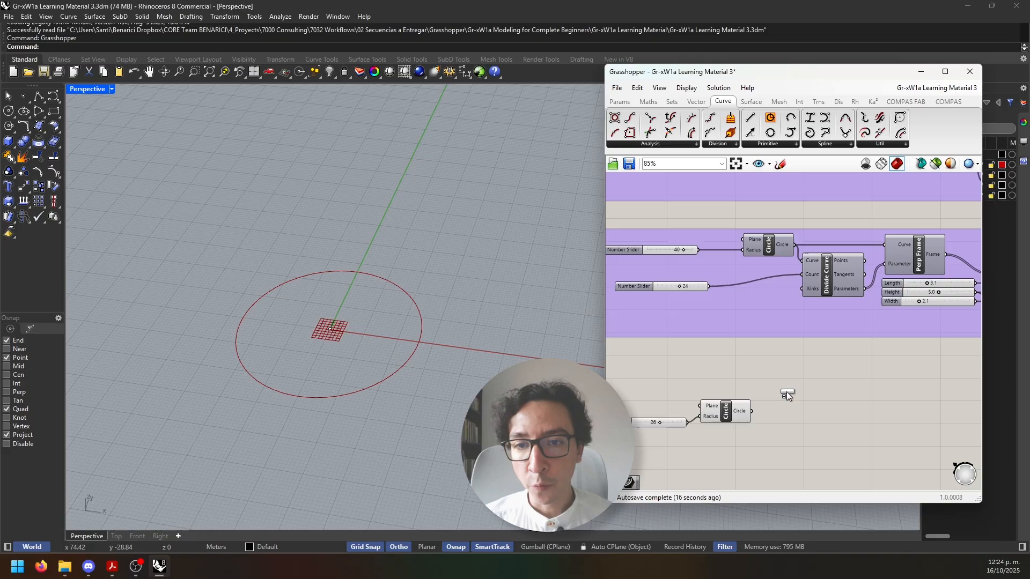
{"action": "left_click", "coordinate": [819, 417]}
{"action": "left_click_drag", "start_coordinate": [751, 412], "coordinate": [810, 429]}
Step: Drive the Count input of the new Divide Curve component with a copy of the radius slider set to 23
{"action": "right_click_drag", "start_coordinate": [764, 448], "coordinate": [794, 404]}
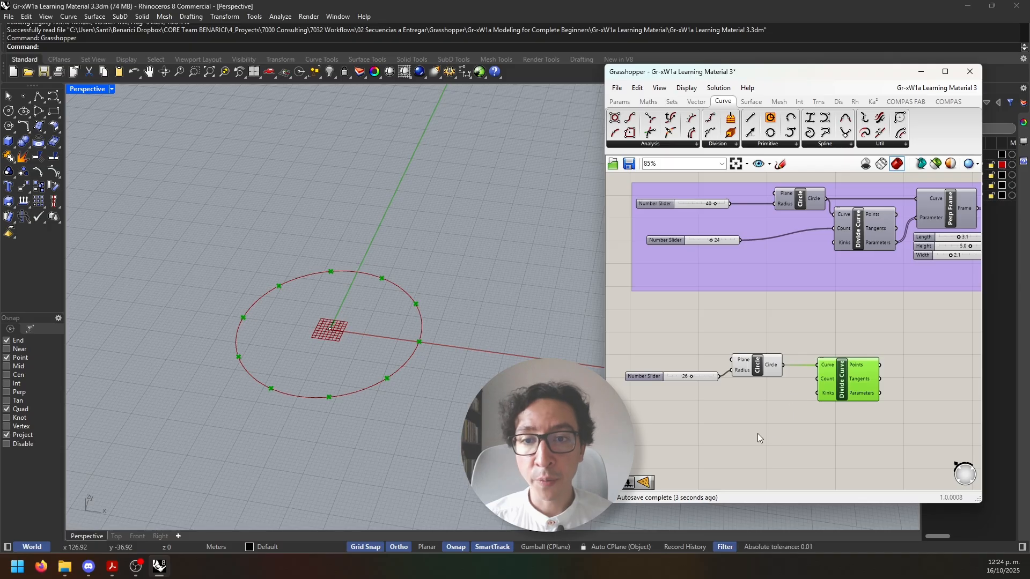
{"action": "right_click_drag", "start_coordinate": [729, 430], "coordinate": [762, 418]}
{"action": "scroll", "coordinate": [701, 395], "scroll_direction": "up", "scroll_amount": 3}
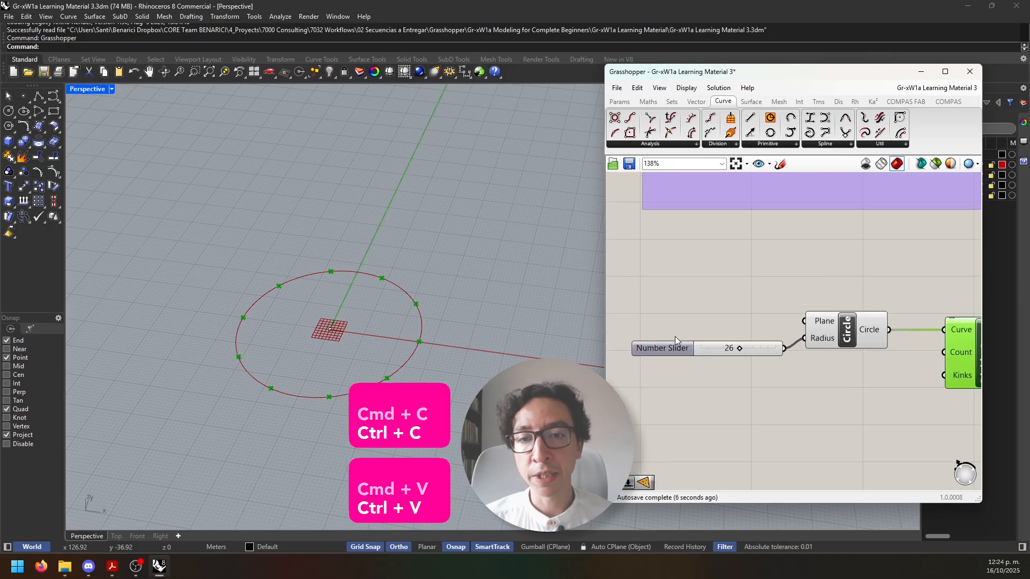
{"action": "left_click", "coordinate": [677, 346]}
{"action": "key", "text": "ctrl+c"}
{"action": "key", "text": "ctrl+v"}
{"action": "left_click_drag", "start_coordinate": [690, 365], "coordinate": [685, 417]}
{"action": "scroll", "coordinate": [751, 424], "scroll_direction": "down", "scroll_amount": 3}
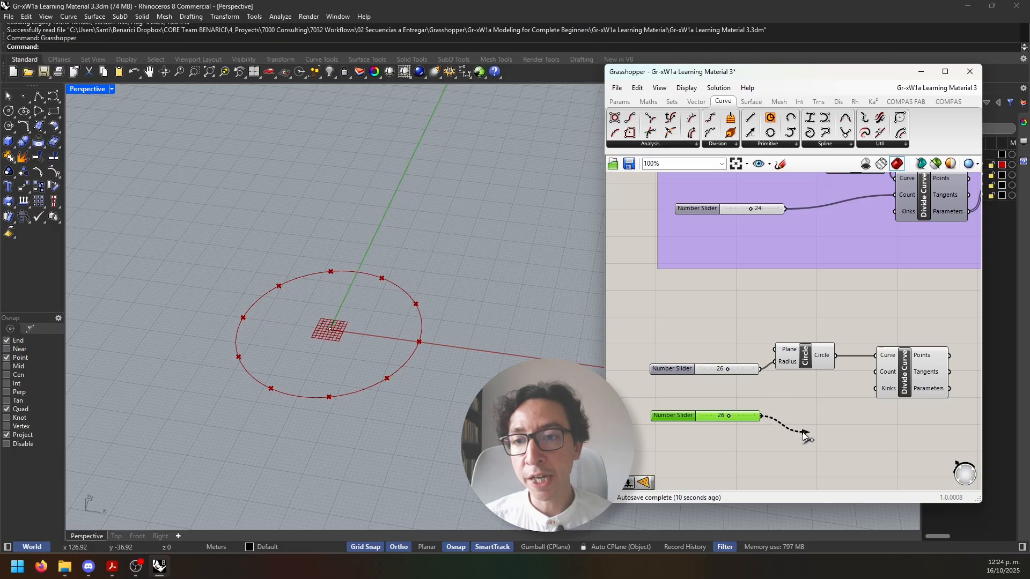
{"action": "left_click_drag", "start_coordinate": [804, 436], "coordinate": [907, 385]}
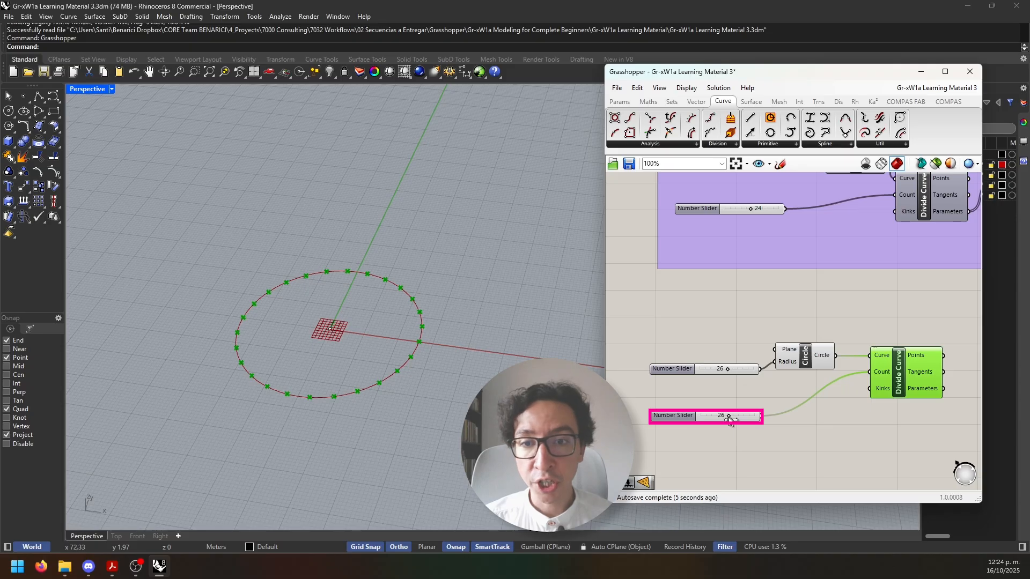
{"action": "left_click_drag", "start_coordinate": [728, 417], "coordinate": [725, 420]}
Step: Place a Perp Frames component on the canvas after the new Divide Curve component
{"action": "scroll", "coordinate": [764, 399], "scroll_direction": "down", "scroll_amount": 1}
{"action": "right_click_drag", "start_coordinate": [776, 377], "coordinate": [753, 381]}
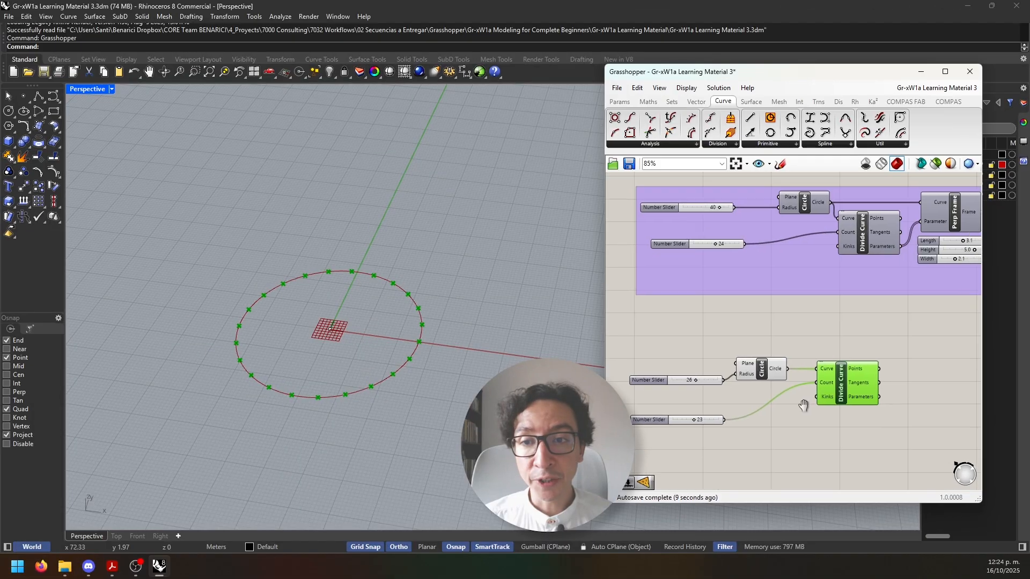
{"action": "right_click_drag", "start_coordinate": [803, 405], "coordinate": [781, 408]}
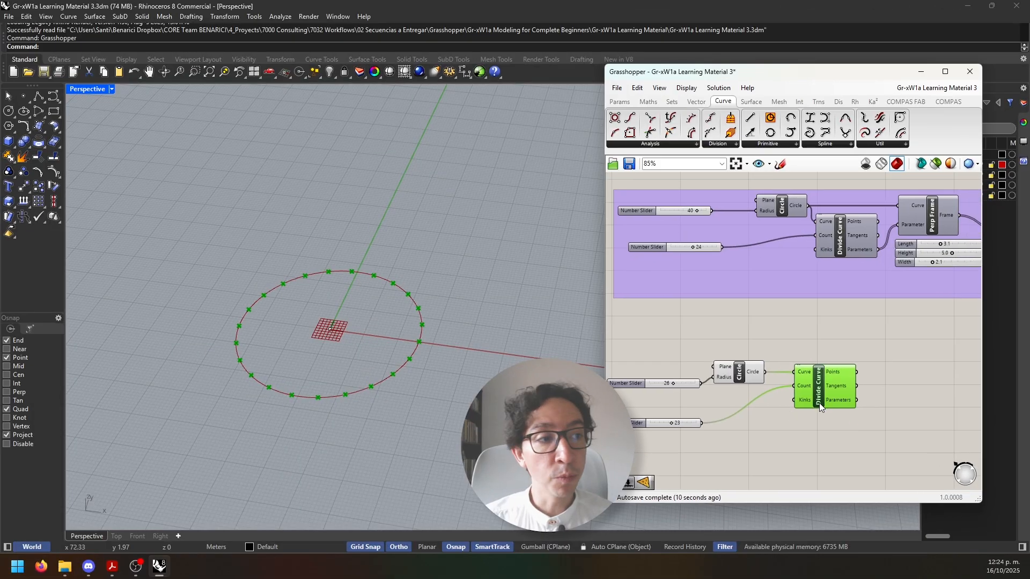
{"action": "right_click_drag", "start_coordinate": [911, 398], "coordinate": [851, 337]}
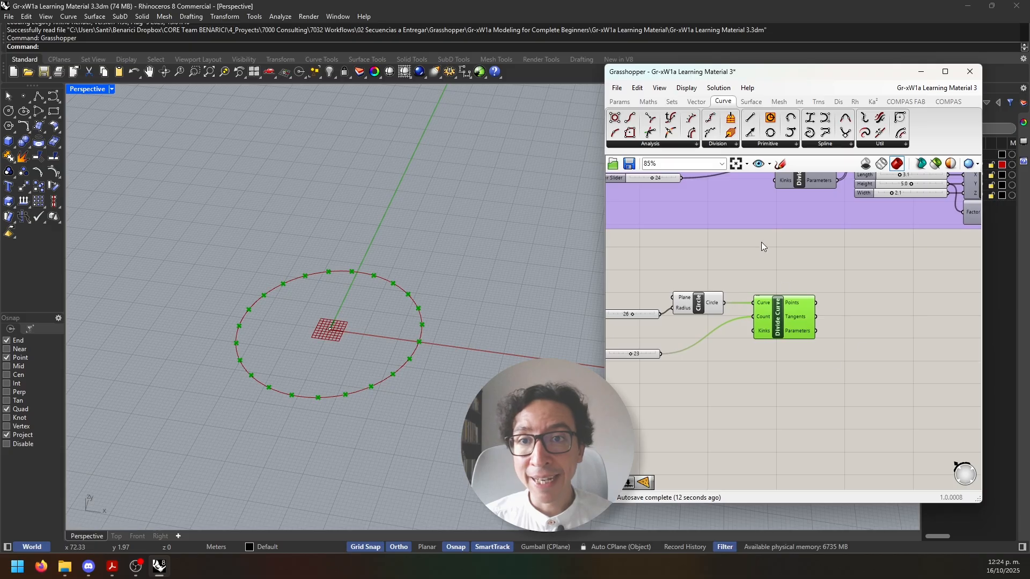
{"action": "left_click", "coordinate": [724, 145]}
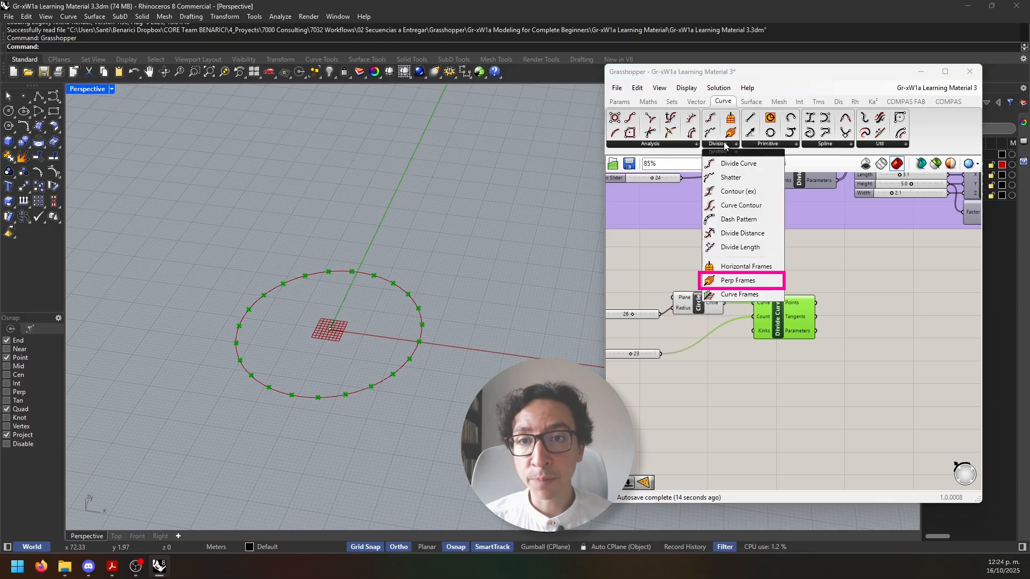
{"action": "left_click", "coordinate": [745, 280]}
{"action": "left_click", "coordinate": [880, 321]}
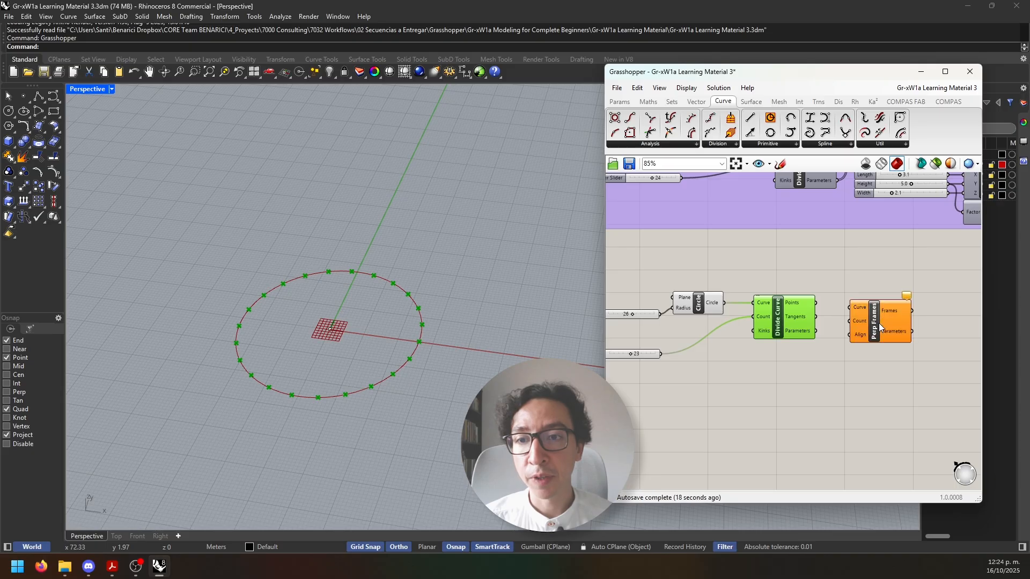
Step: Rearrange Divide Curve lower than the circle and connect the Circle output to the Curve input of Perp Frames
{"action": "scroll", "coordinate": [749, 420], "scroll_direction": "up", "scroll_amount": 2}
{"action": "left_click_drag", "start_coordinate": [867, 382], "coordinate": [832, 374]}
{"action": "right_click_drag", "start_coordinate": [741, 367], "coordinate": [799, 348]}
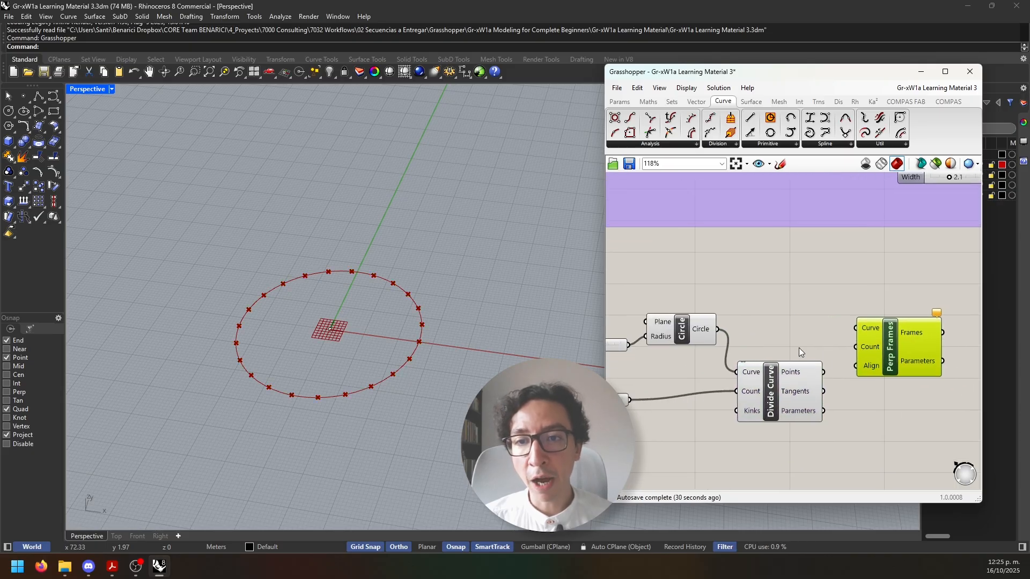
{"action": "left_click_drag", "start_coordinate": [718, 329], "coordinate": [860, 336]}
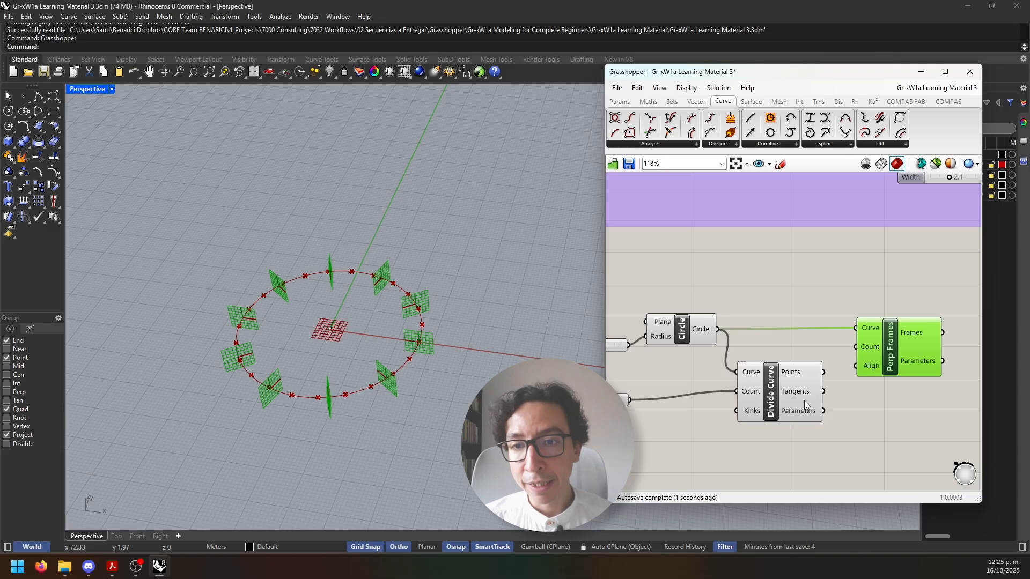
Step: Connect the Points output of Divide Curve to the Count input of Perp Frames and inspect the frames on the circle
{"action": "left_click", "coordinate": [783, 384]}
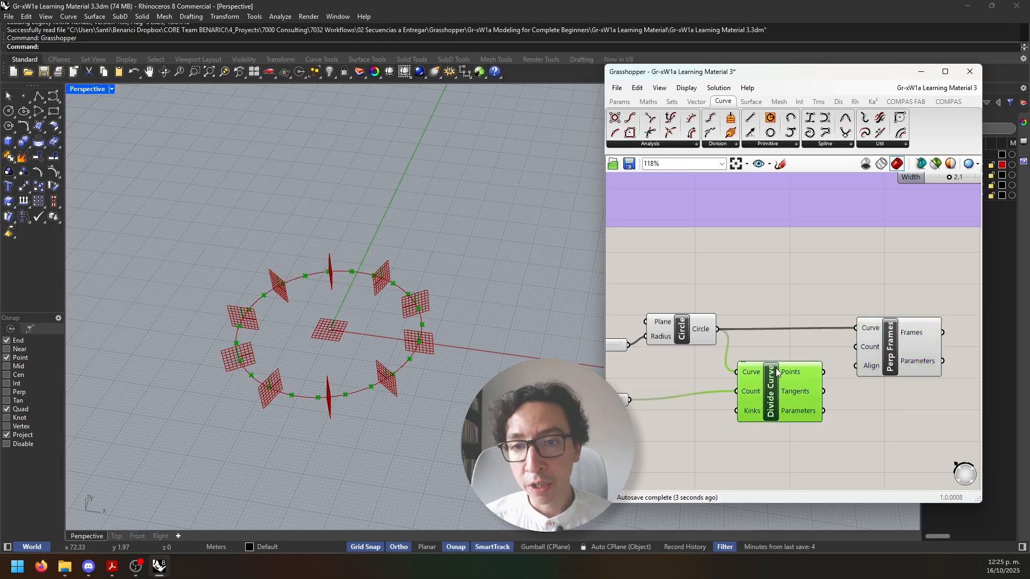
{"action": "right_click_drag", "start_coordinate": [827, 378], "coordinate": [793, 357]}
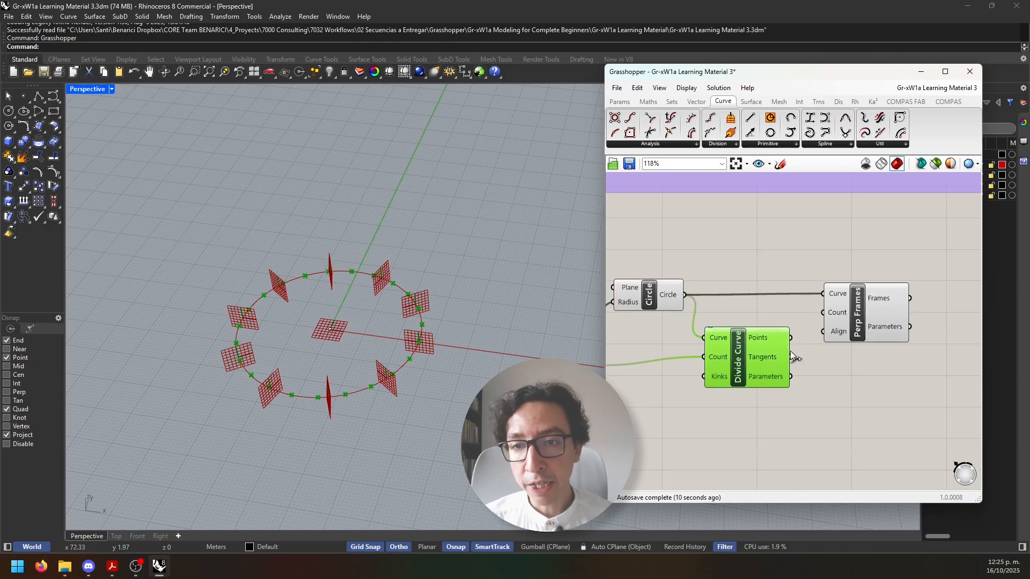
{"action": "left_click_drag", "start_coordinate": [822, 312], "coordinate": [823, 312]}
{"action": "left_click", "coordinate": [852, 352]}
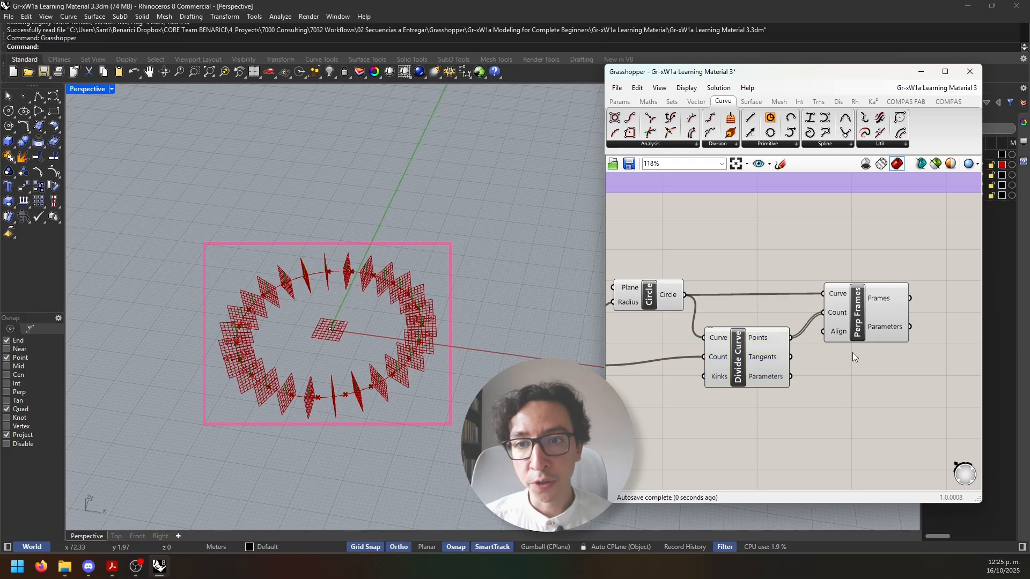
{"action": "left_click", "coordinate": [861, 329]}
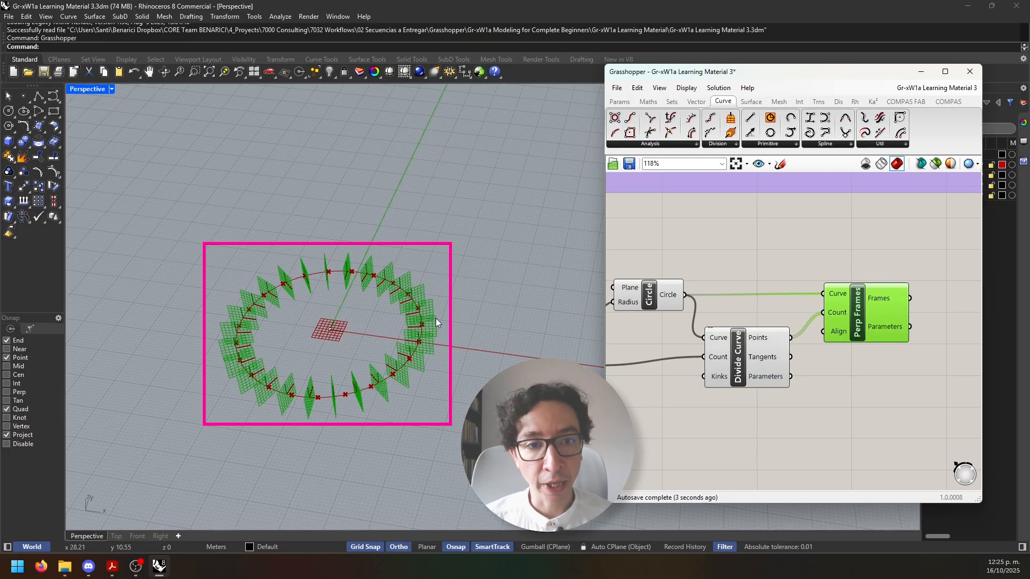
{"action": "mouse_move", "coordinate": [349, 364]}
{"action": "right_mouse_down"}
{"action": "mouse_move", "coordinate": [246, 392]}
{"action": "mouse_move", "coordinate": [307, 383]}
{"action": "right_mouse_up"}
Step: Place a Center Box component on the canvas after the Perp Frames component
{"action": "right_click_drag", "start_coordinate": [965, 378], "coordinate": [806, 388]}
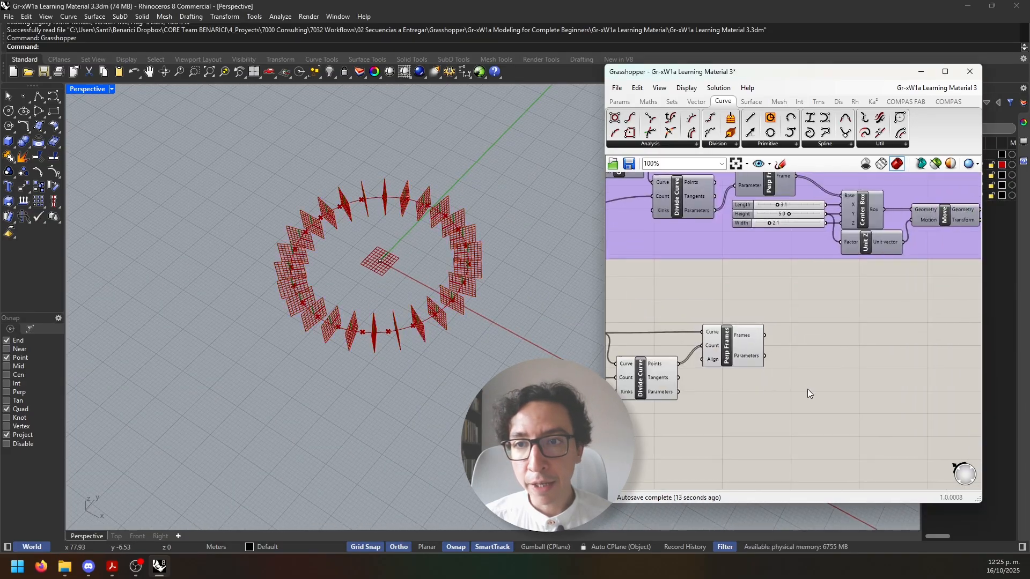
{"action": "scroll", "coordinate": [807, 389], "scroll_direction": "up", "scroll_amount": 2}
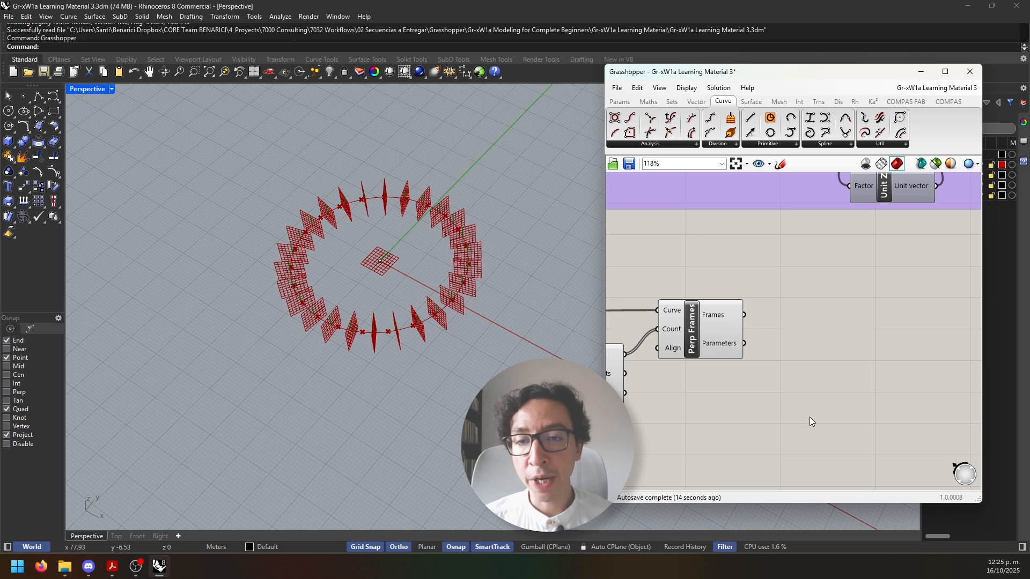
{"action": "left_click", "coordinate": [717, 144]}
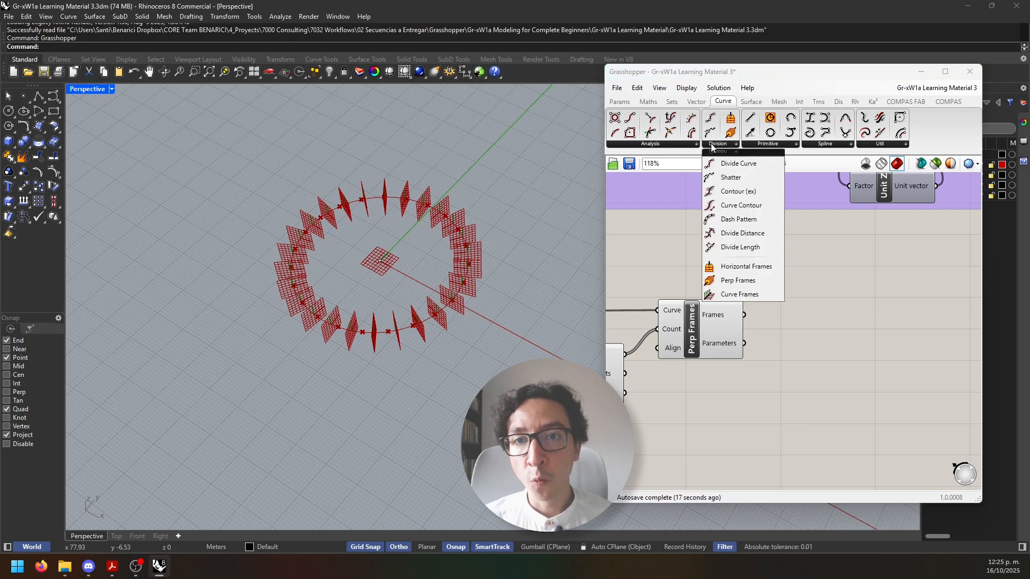
{"action": "left_click", "coordinate": [746, 102]}
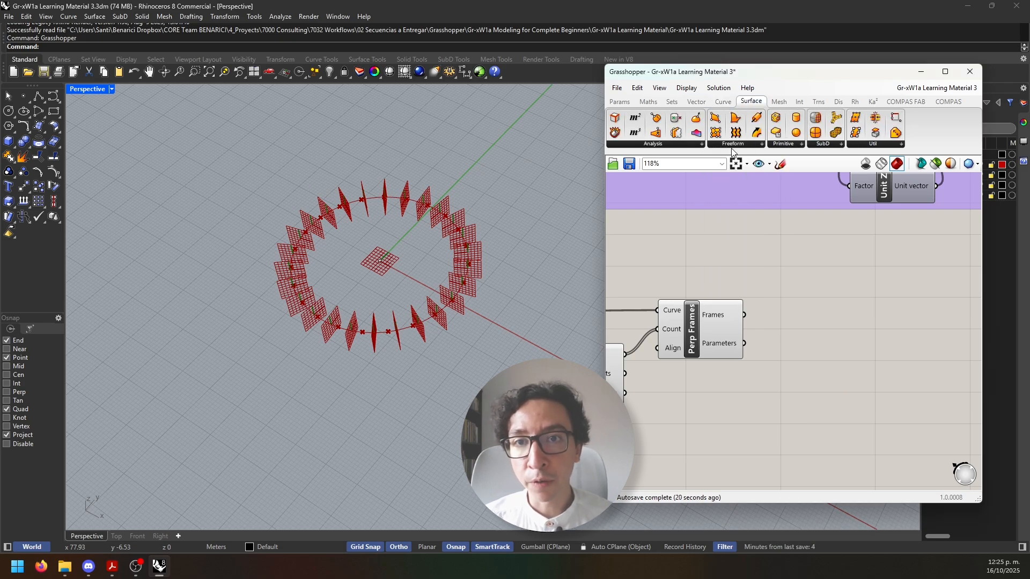
{"action": "left_click", "coordinate": [785, 145]}
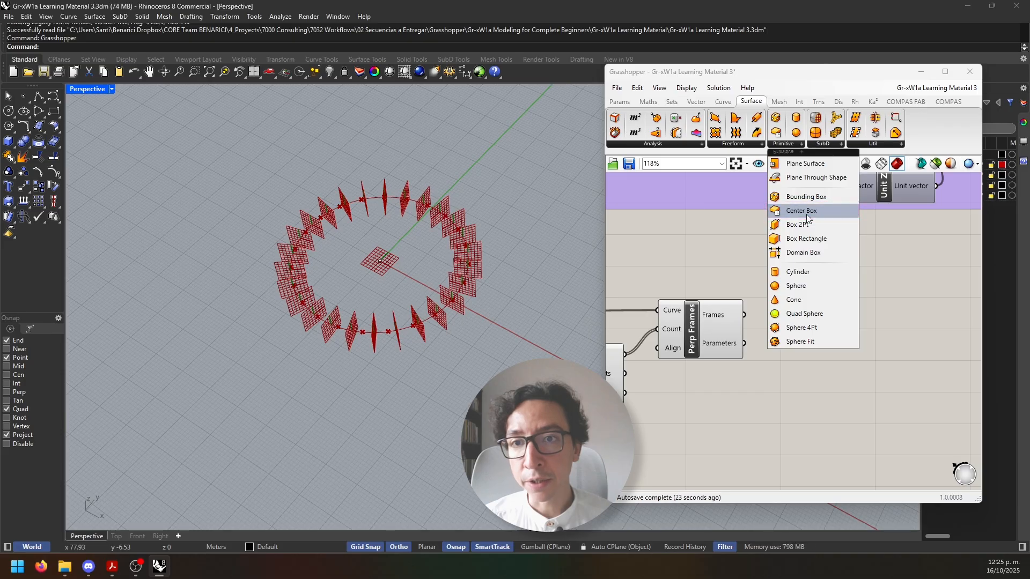
{"action": "left_click_drag", "start_coordinate": [804, 209], "coordinate": [849, 374]}
{"action": "scroll", "coordinate": [849, 375], "scroll_direction": "down", "scroll_amount": 2}
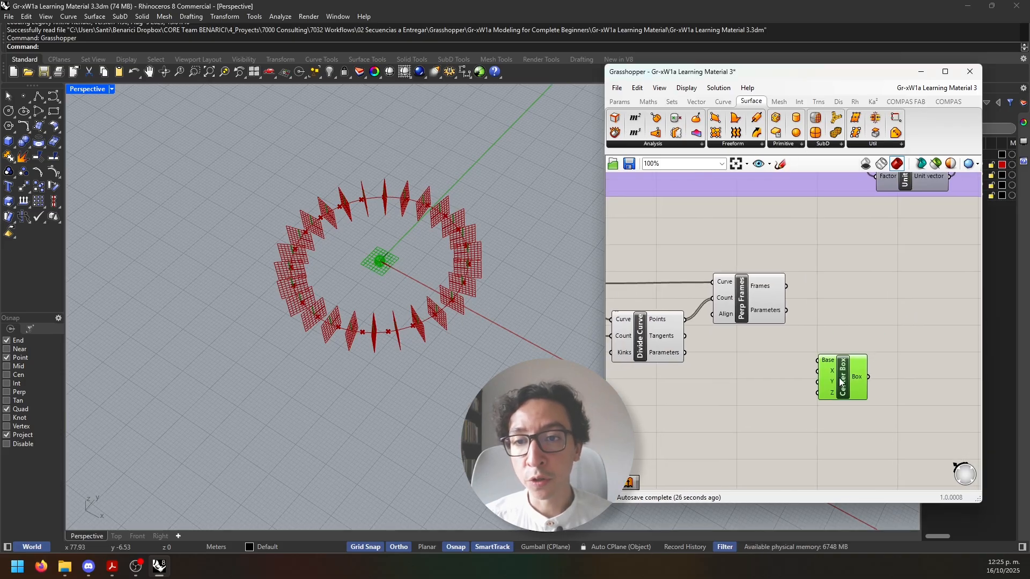
Step: Create a decimal number slider ranging from 0 to 5.0 in front of the Center Box component
{"action": "mouse_move", "coordinate": [804, 360]}
{"action": "right_mouse_down"}
{"action": "mouse_move", "coordinate": [751, 425]}
{"action": "mouse_move", "coordinate": [805, 357]}
{"action": "right_mouse_up"}
{"action": "scroll", "coordinate": [805, 357], "scroll_direction": "up", "scroll_amount": 2}
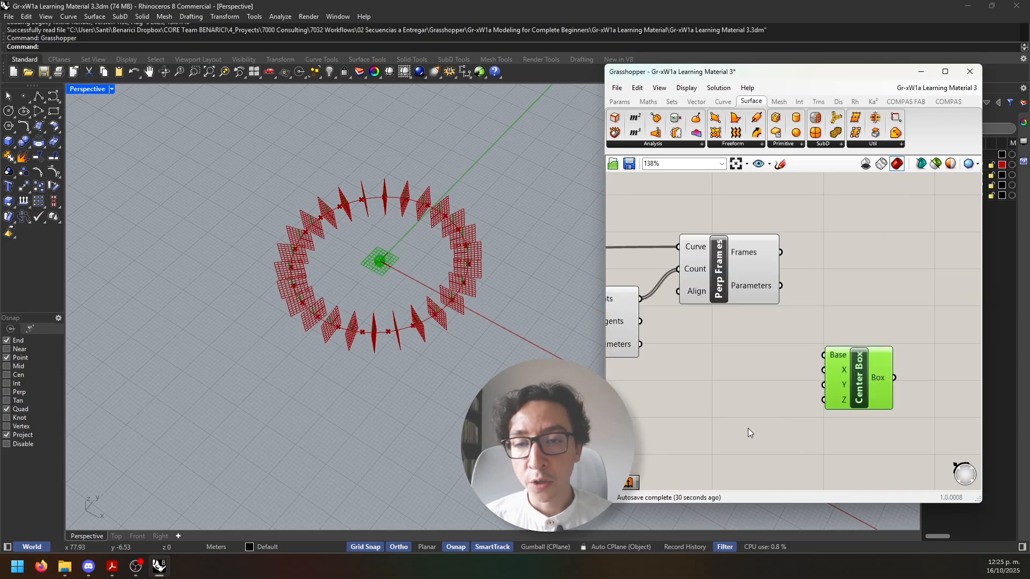
{"action": "right_click_drag", "start_coordinate": [695, 424], "coordinate": [777, 408]}
{"action": "scroll", "coordinate": [777, 408], "scroll_direction": "down", "scroll_amount": 3}
{"action": "scroll", "coordinate": [777, 409], "scroll_direction": "up", "scroll_amount": 2}
{"action": "double_click", "coordinate": [797, 378]}
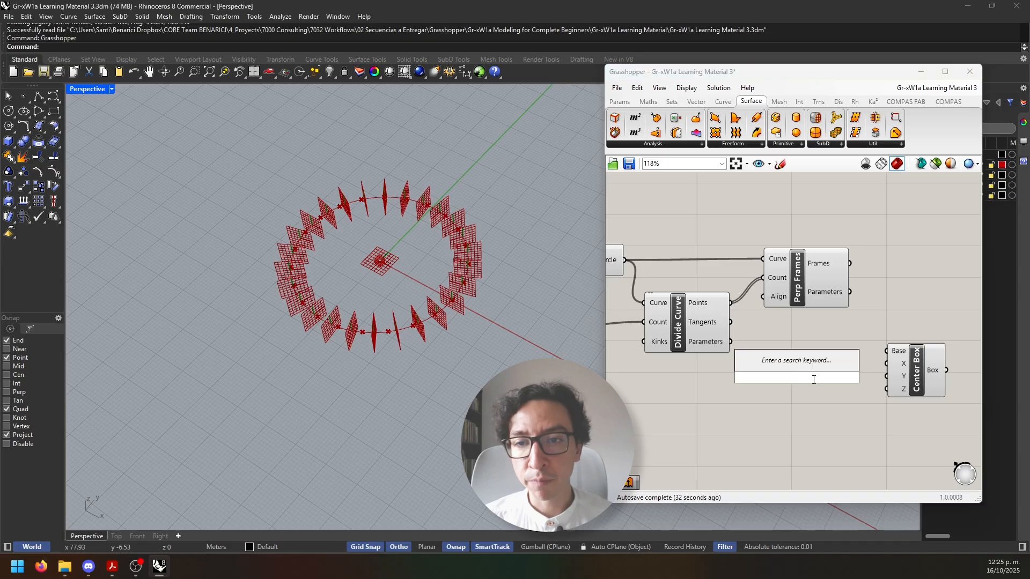
{"action": "type", "text": "0<5.0"}
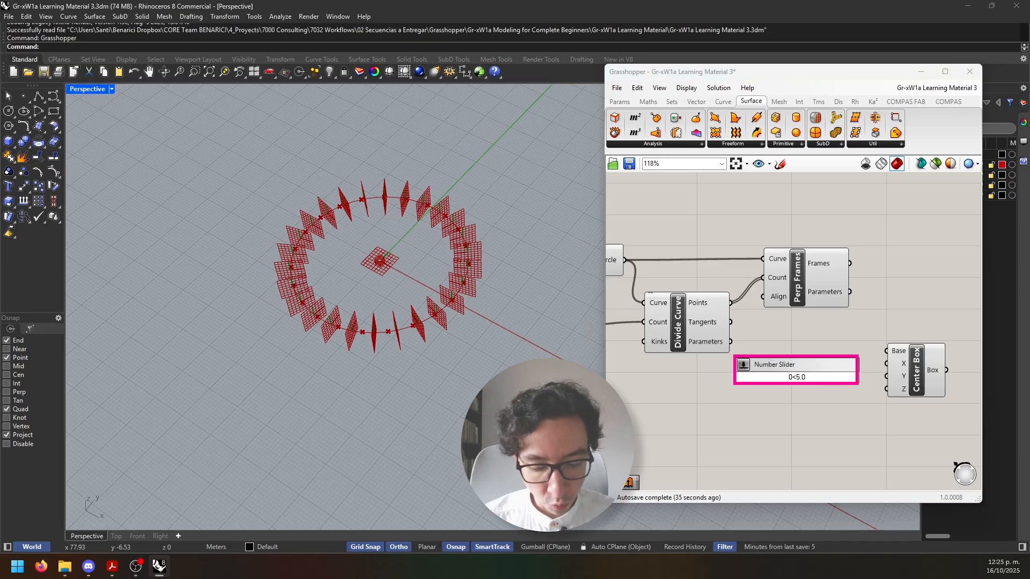
{"action": "key", "text": "Return"}
{"action": "scroll", "coordinate": [761, 379], "scroll_direction": "up", "scroll_amount": 2}
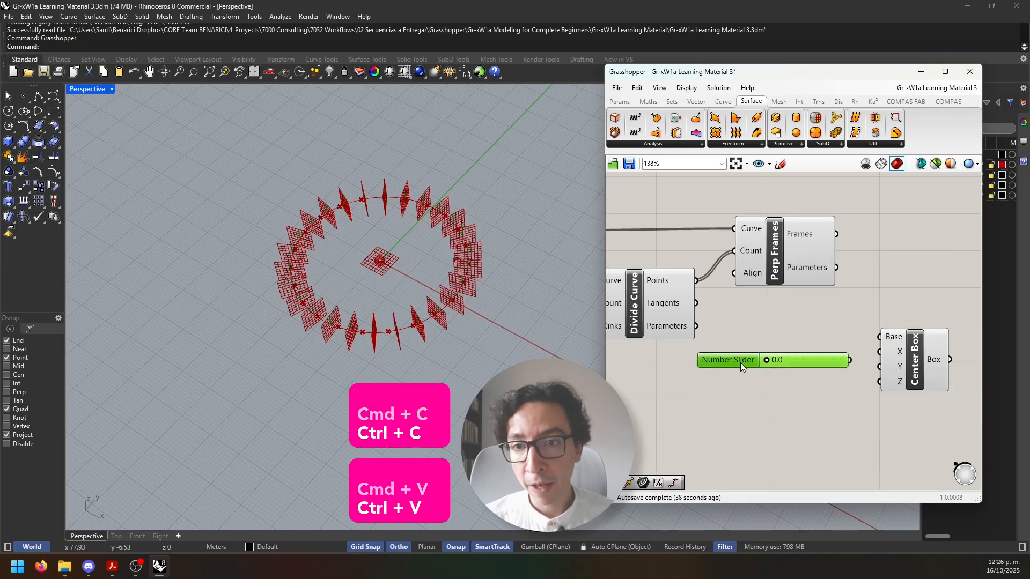
Step: Duplicate the 0 to 5.0 slider twice and stack the copies underneath it beside the Center Box inputs
{"action": "key", "text": "ctrl+c"}
{"action": "key", "text": "ctrl+v"}
{"action": "left_click_drag", "start_coordinate": [743, 377], "coordinate": [742, 386]}
{"action": "right_click_drag", "start_coordinate": [741, 386], "coordinate": [724, 371]}
{"action": "key", "text": "ctrl+v"}
{"action": "left_click_drag", "start_coordinate": [722, 371], "coordinate": [716, 380]}
{"action": "left_click", "coordinate": [705, 368]}
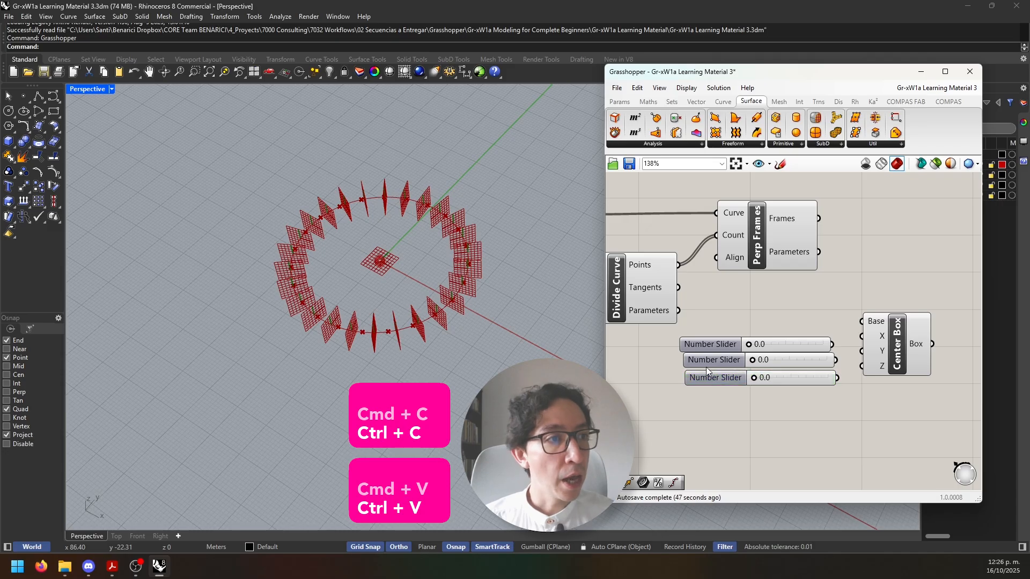
Step: Rename the uppermost of the three stacked sliders Length and connect it to the X input of Center Box
{"action": "right_click", "coordinate": [725, 347]}
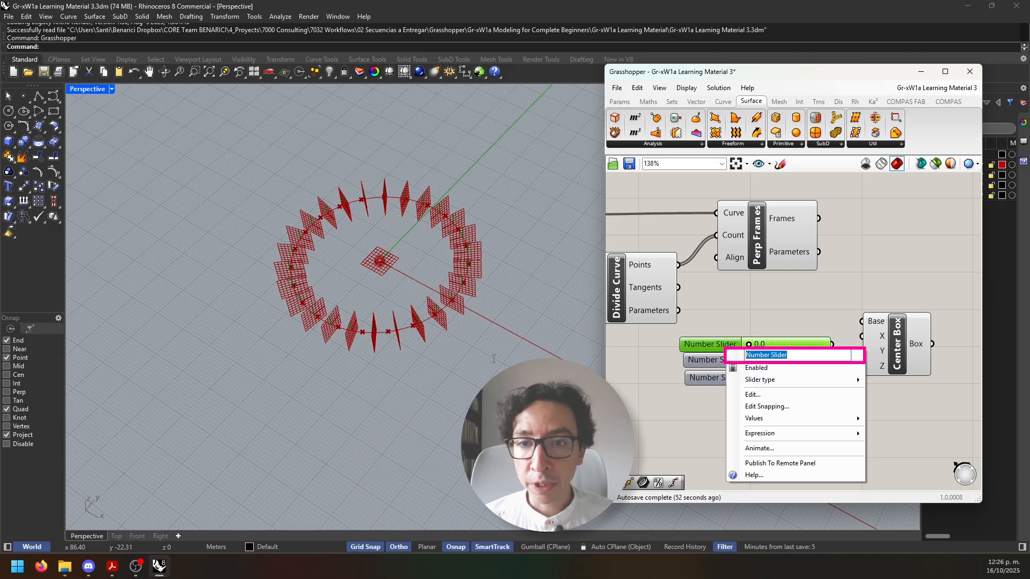
{"action": "type", "text": "Length"}
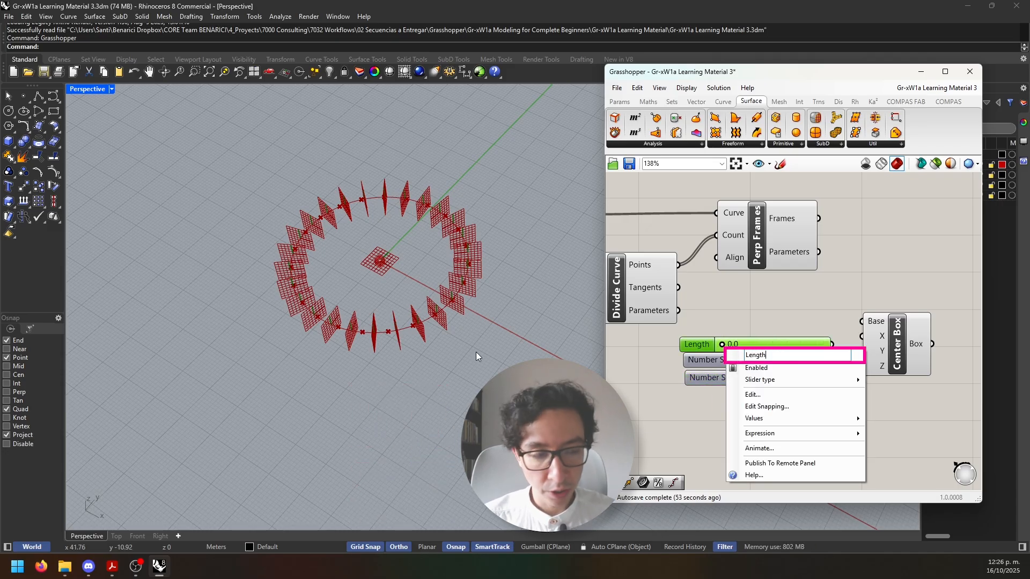
{"action": "key", "text": "Return"}
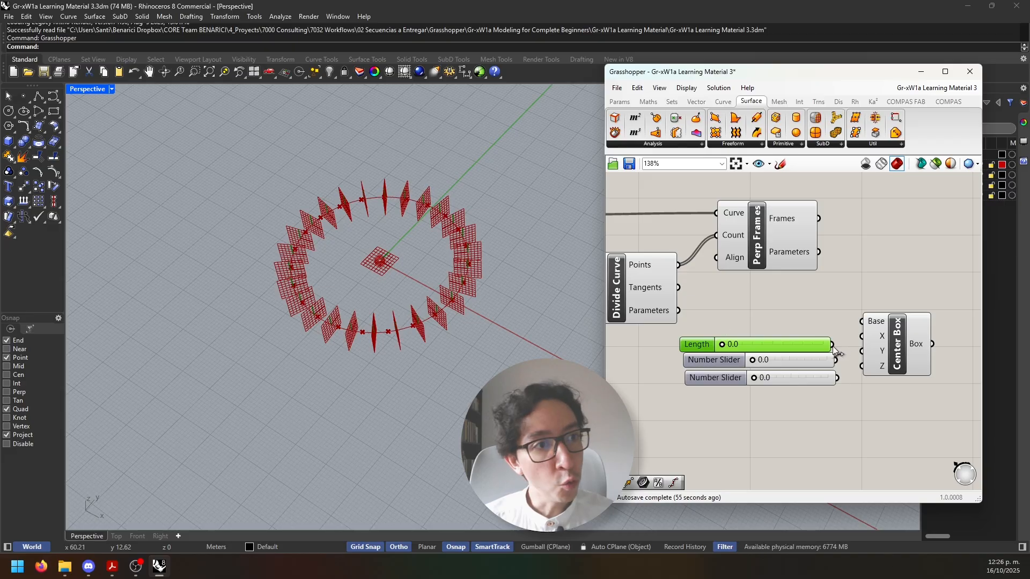
{"action": "left_click_drag", "start_coordinate": [832, 345], "coordinate": [857, 339]}
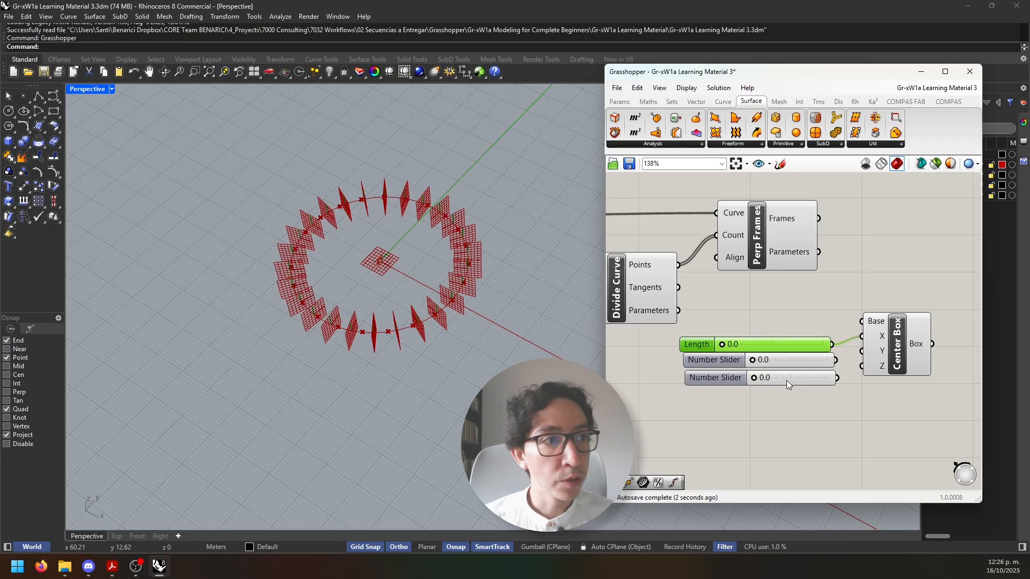
Step: Rename the middle slider Height and connect it to the Y input of Center Box
{"action": "right_click", "coordinate": [724, 360]}
{"action": "type", "text": "Height"}
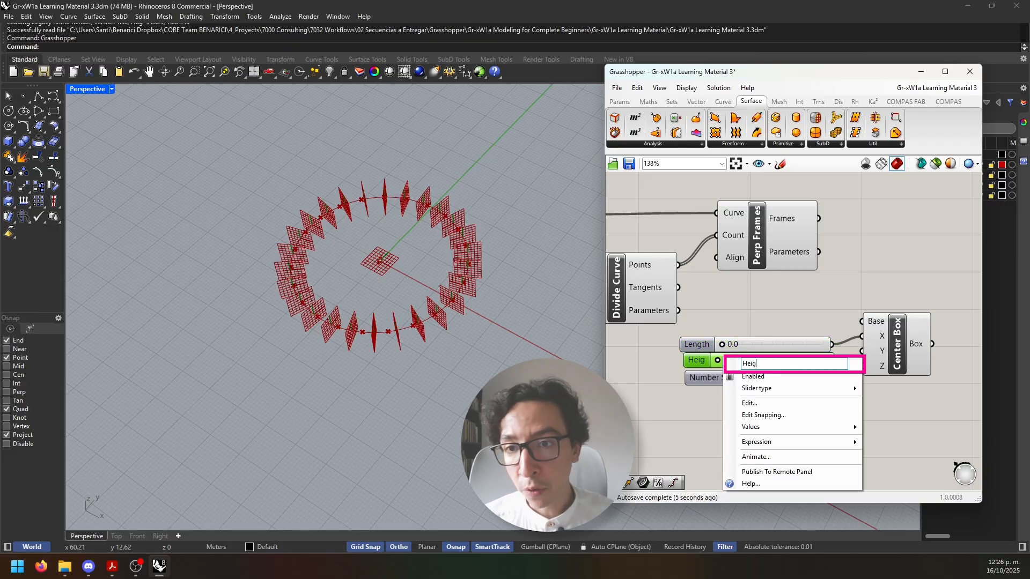
{"action": "key", "text": "Return"}
Step: Rename the lowest slider Width and connect it to the Z input of Center Box
{"action": "left_click", "coordinate": [722, 381]}
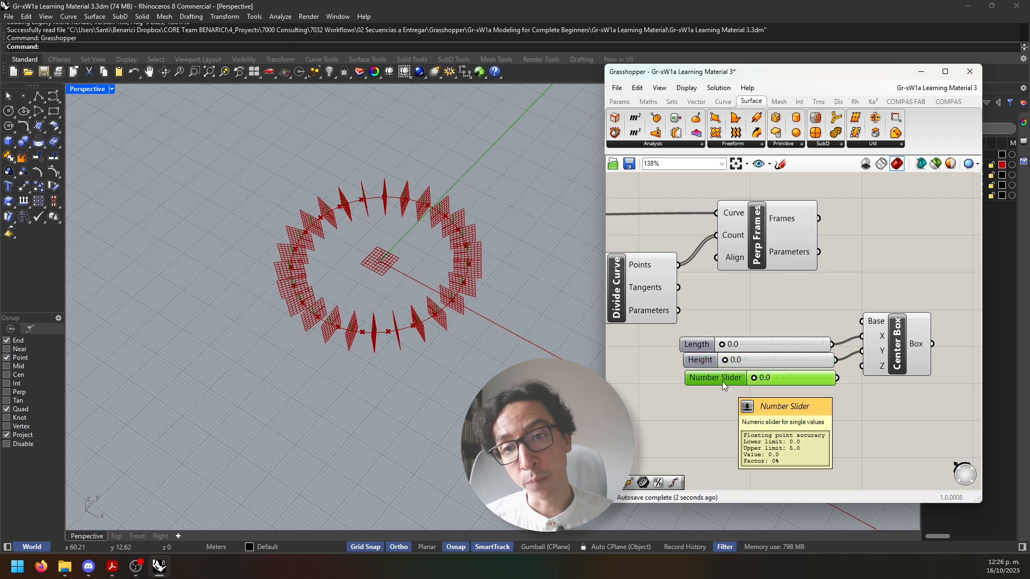
{"action": "right_click", "coordinate": [722, 381]}
{"action": "type", "text": "Width"}
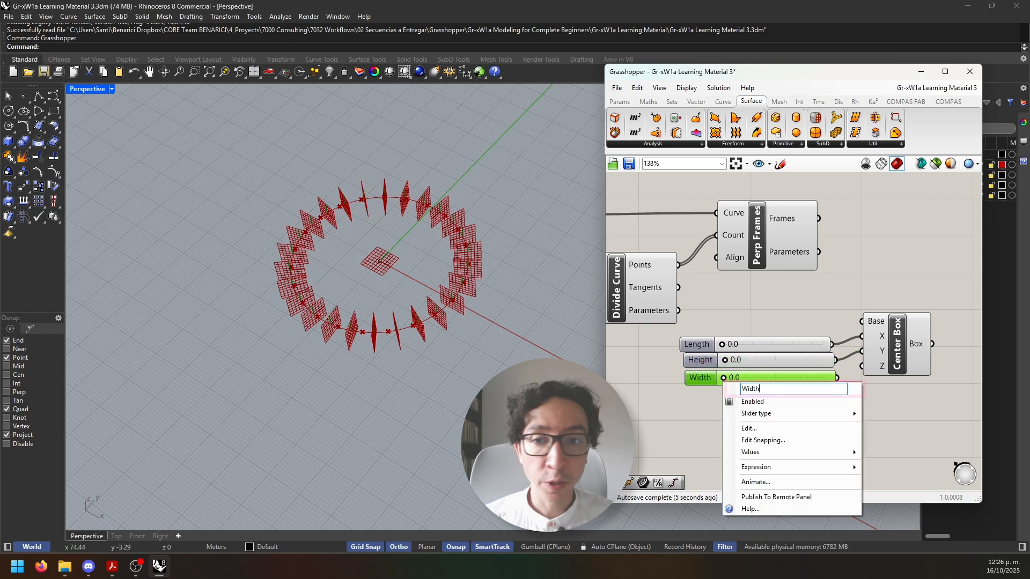
{"action": "key", "text": "Return"}
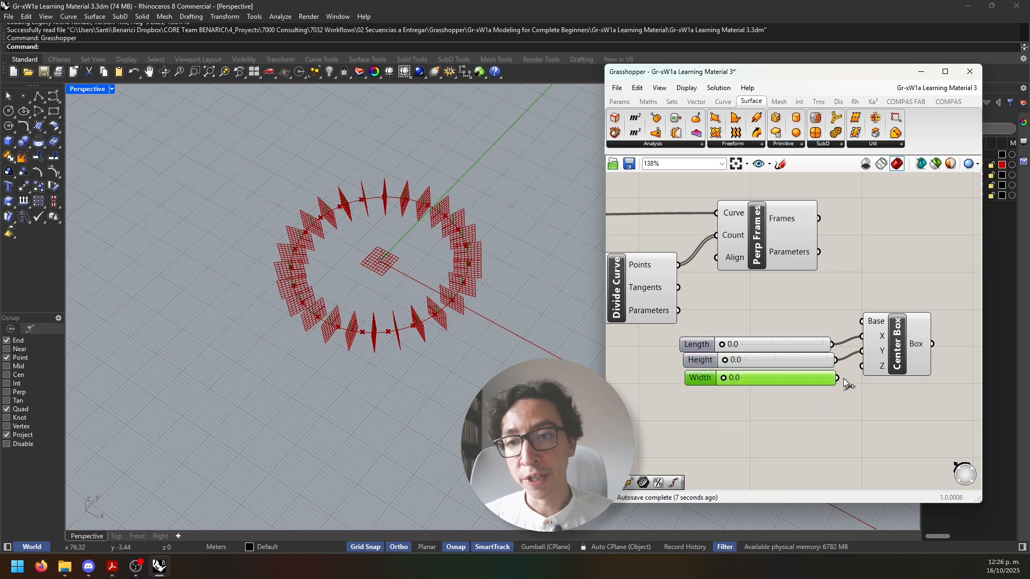
{"action": "left_click_drag", "start_coordinate": [843, 379], "coordinate": [860, 366]}
{"action": "left_click", "coordinate": [835, 417]}
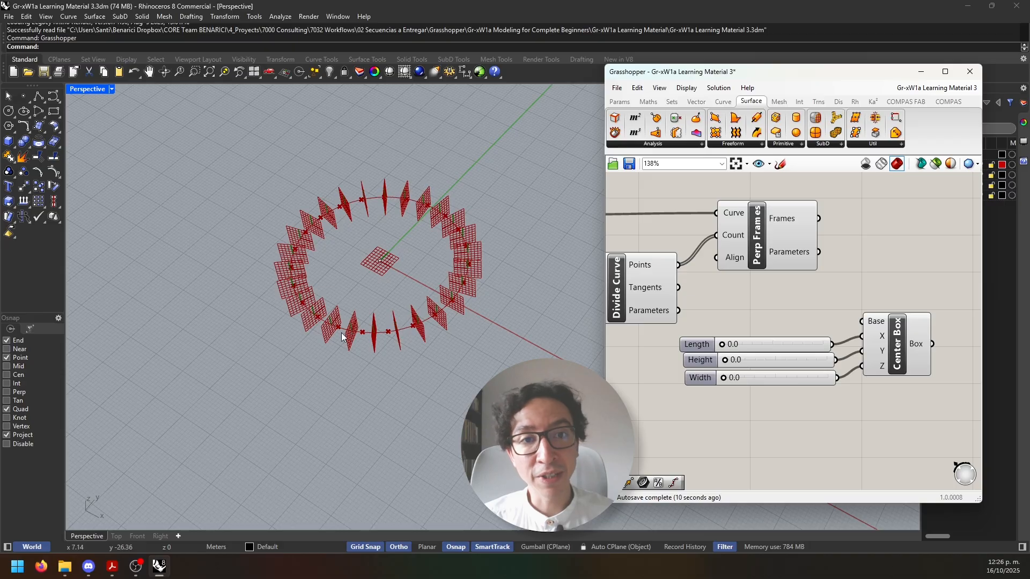
Step: Connect the Perp Frames Frames output to the Center Box Base input and set Length to 2.8, Height to 2.3 and Width to 2.1
{"action": "scroll", "coordinate": [383, 226], "scroll_direction": "up", "scroll_amount": 2}
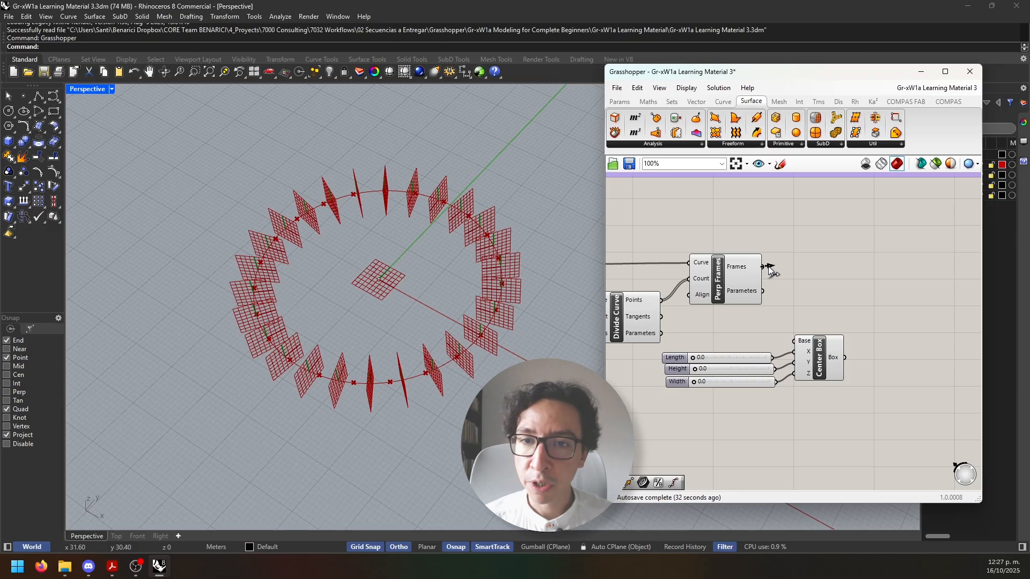
{"action": "left_click_drag", "start_coordinate": [769, 269], "coordinate": [790, 340]}
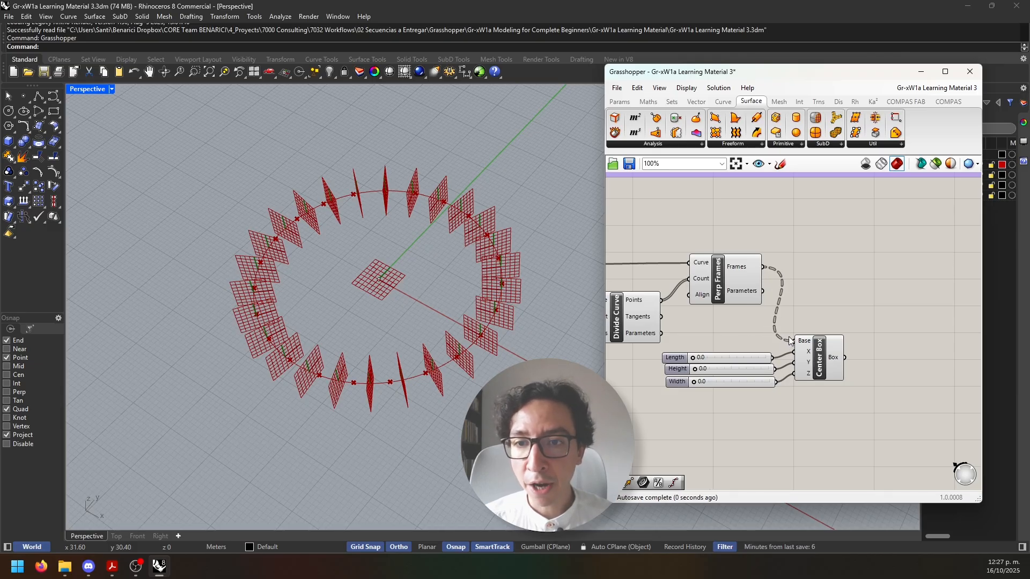
{"action": "left_click", "coordinate": [831, 376]}
{"action": "scroll", "coordinate": [713, 381], "scroll_direction": "up", "scroll_amount": 1}
{"action": "left_click_drag", "start_coordinate": [689, 353], "coordinate": [736, 353]}
Step: Zoom to the selected point inside the ring and examine the boxes placed on the frames along the circle
{"action": "scroll", "coordinate": [436, 419], "scroll_direction": "down", "scroll_amount": 6}
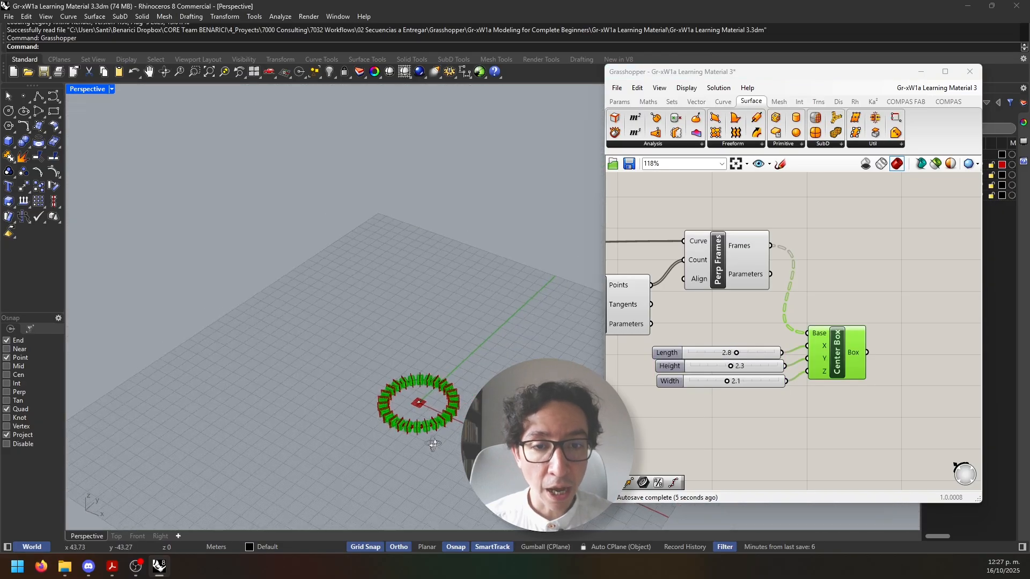
{"action": "scroll", "coordinate": [429, 416], "scroll_direction": "up", "scroll_amount": 6}
{"action": "right_click_drag", "start_coordinate": [433, 445], "coordinate": [417, 432]}
{"action": "left_click", "coordinate": [413, 388]}
{"action": "type", "text": "zs"}
{"action": "key", "text": "Return"}
{"action": "scroll", "coordinate": [433, 413], "scroll_direction": "down", "scroll_amount": 10}
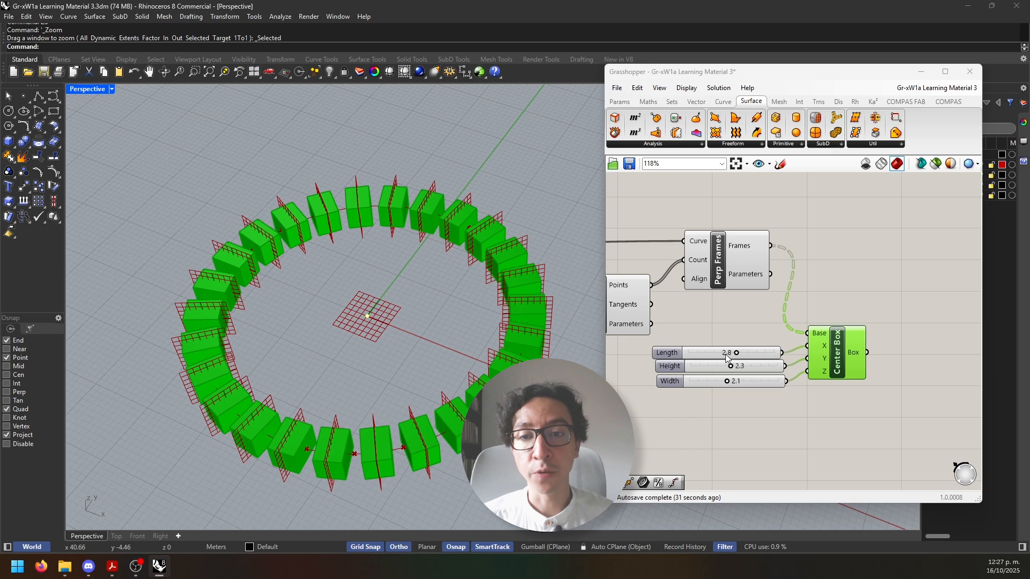
{"action": "left_click", "coordinate": [922, 372]}
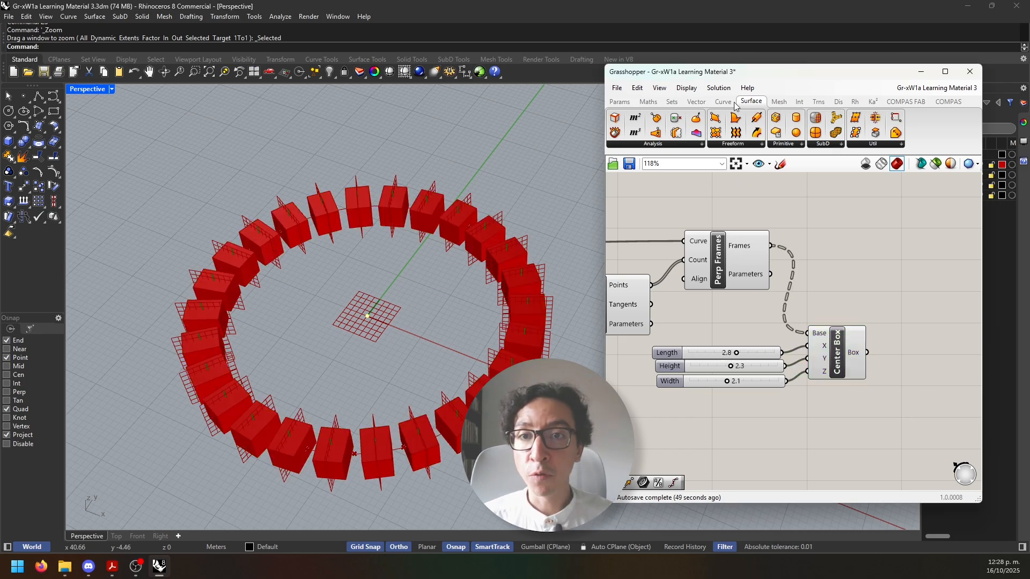
Step: Place a Move component after Center Box and connect the Box output to its Geometry input
{"action": "left_click", "coordinate": [819, 103]}
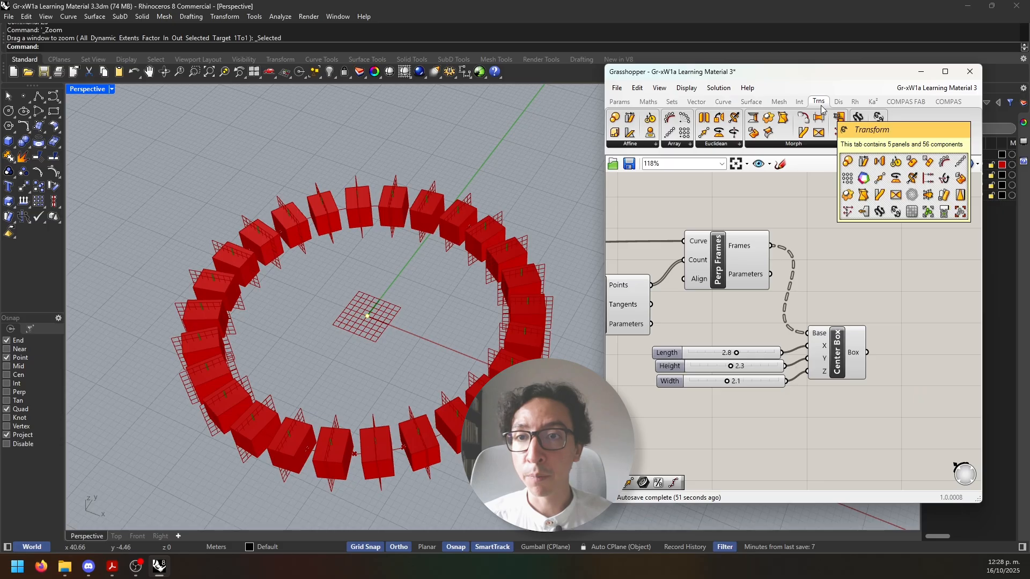
{"action": "left_click", "coordinate": [729, 146]}
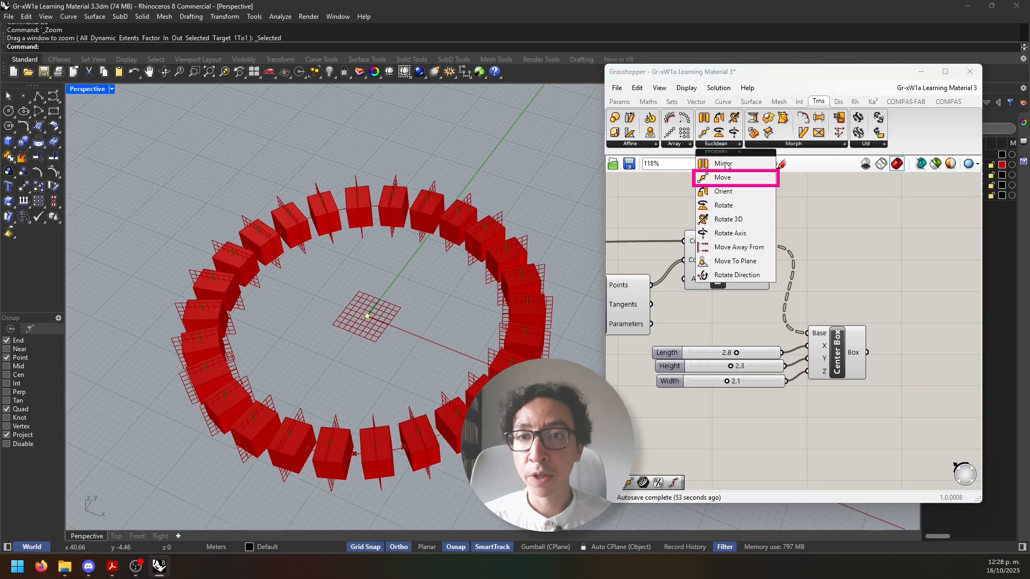
{"action": "left_click_drag", "start_coordinate": [723, 177], "coordinate": [936, 365]}
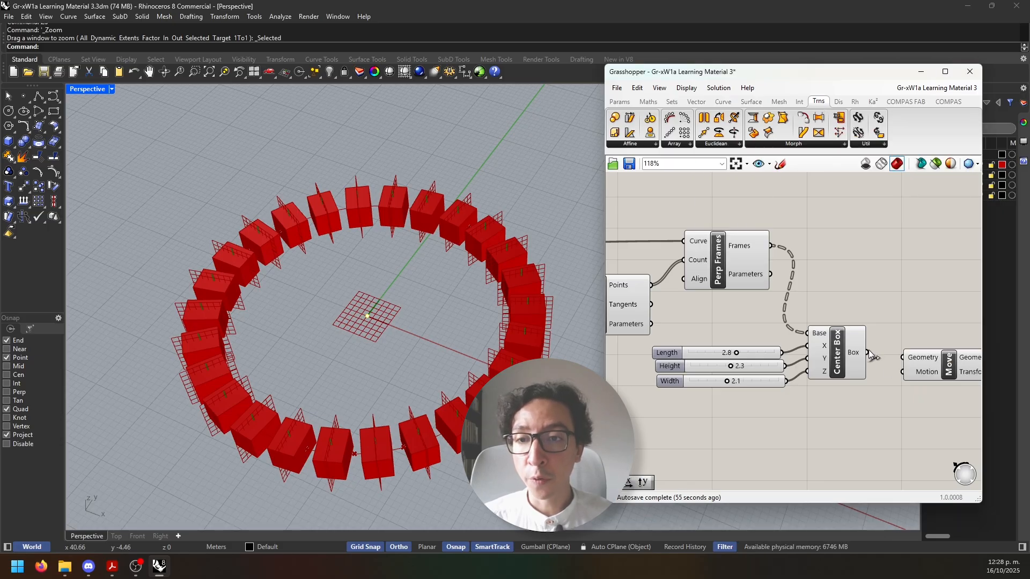
{"action": "left_click_drag", "start_coordinate": [876, 355], "coordinate": [902, 358]}
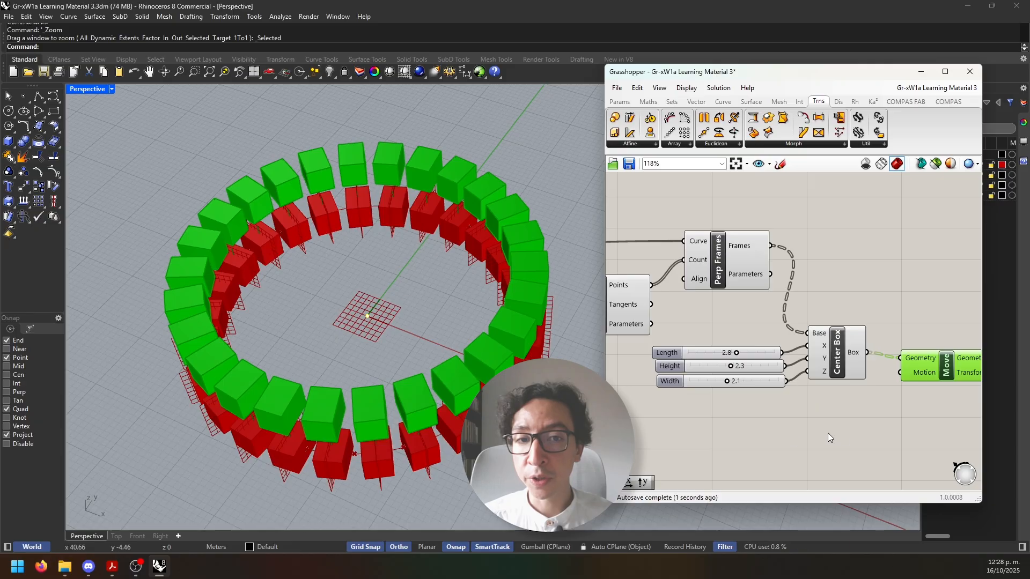
{"action": "left_click", "coordinate": [842, 432]}
Step: Place a Unit Z vector component underneath the Center Box component
{"action": "left_click", "coordinate": [696, 102]}
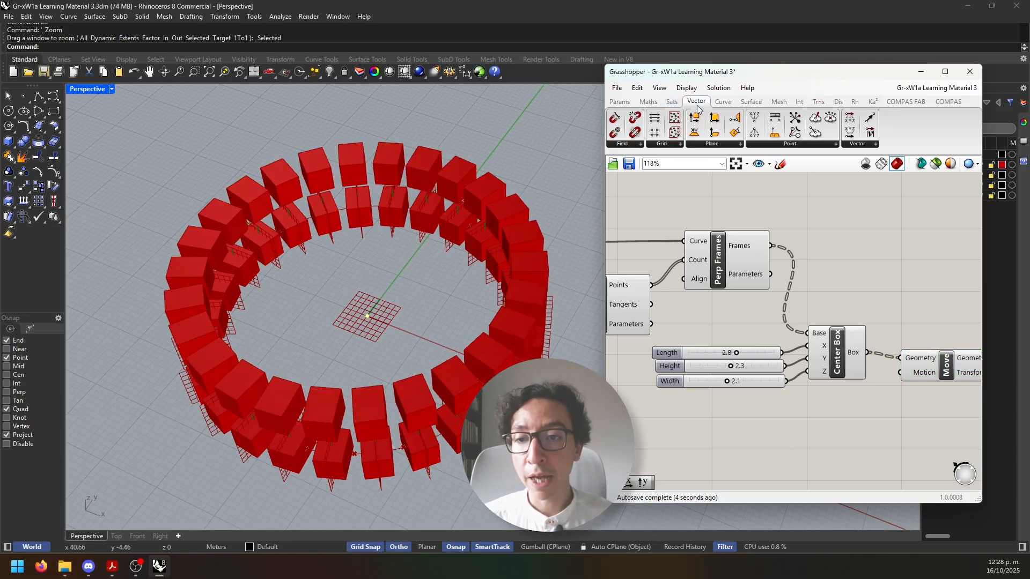
{"action": "left_click", "coordinate": [862, 147]}
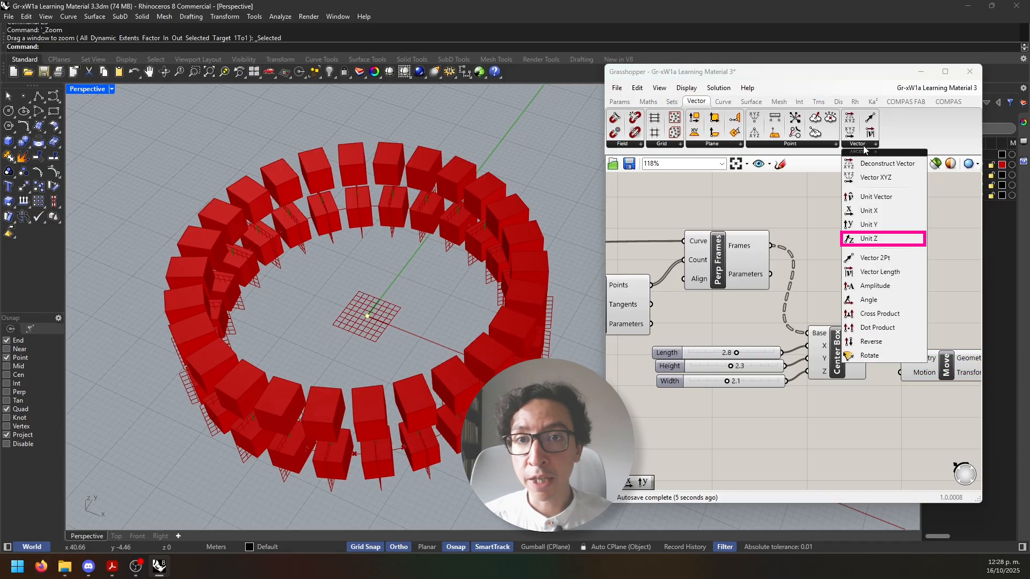
{"action": "left_click", "coordinate": [880, 238]}
{"action": "left_click", "coordinate": [860, 416]}
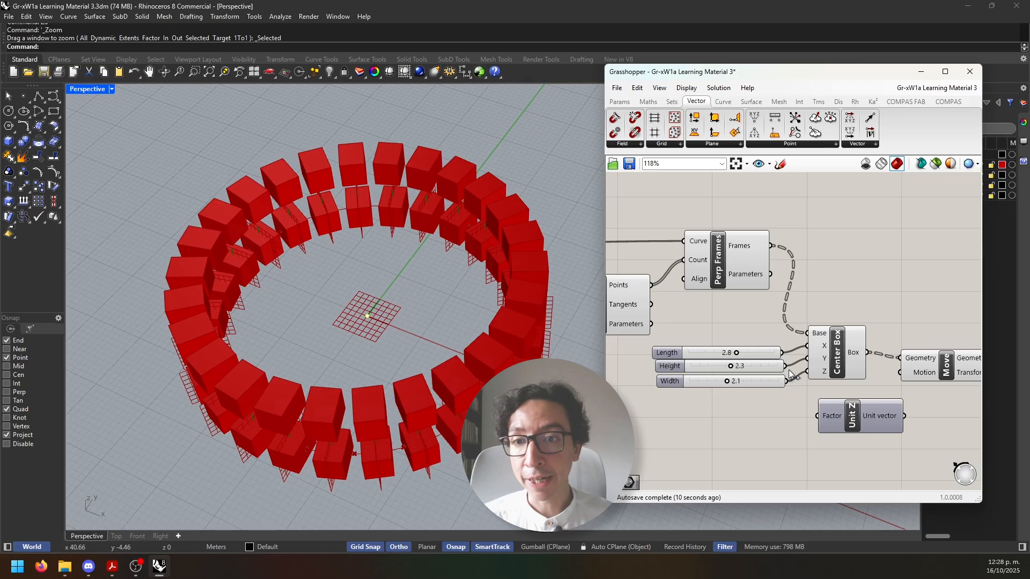
Step: Connect the Height slider to the Unit Z Factor input and the Unit vector output to the Move component's Motion input
{"action": "left_click_drag", "start_coordinate": [795, 382], "coordinate": [813, 421]}
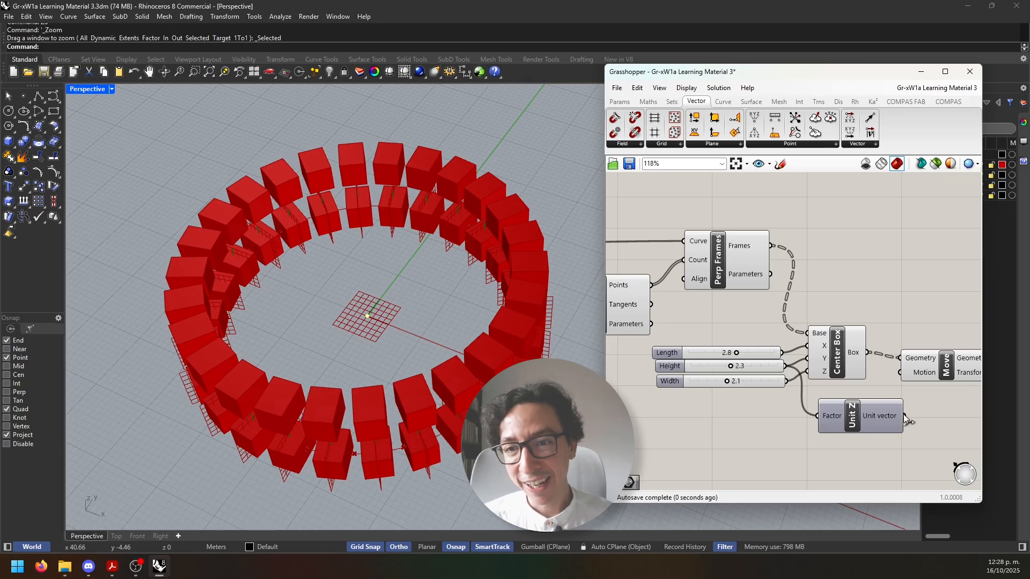
{"action": "left_click_drag", "start_coordinate": [878, 414], "coordinate": [900, 373]}
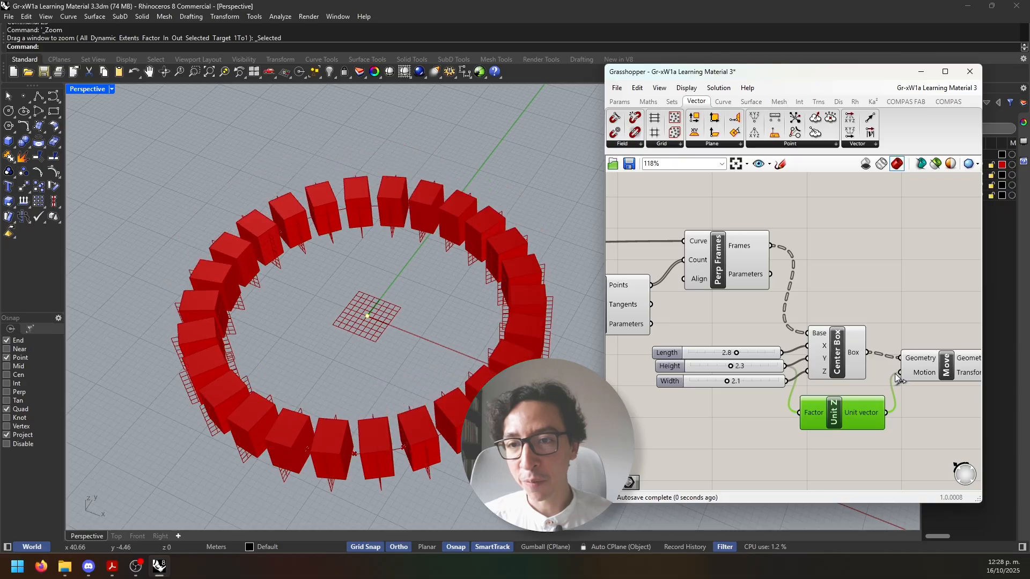
Step: Turn off the preview of the Center Box component
{"action": "left_click", "coordinate": [841, 349]}
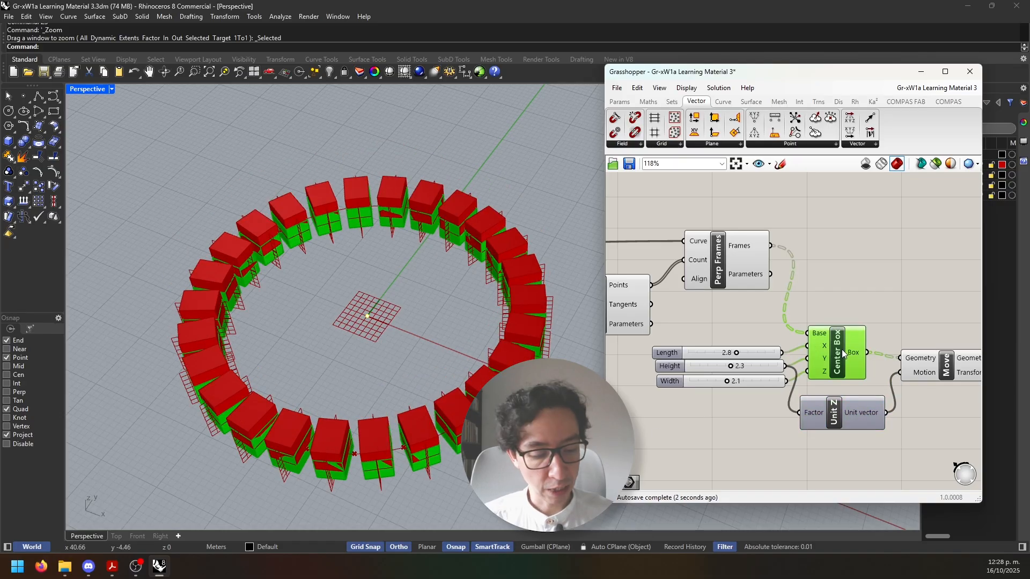
{"action": "key", "text": "ctrl+q"}
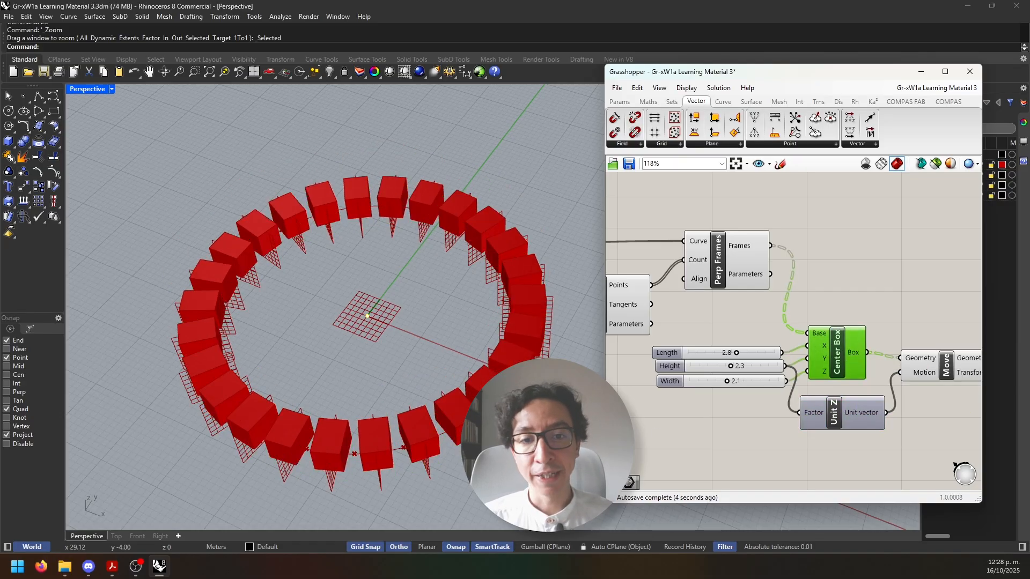
Step: Examine the ring of moved boxes from several angles and look over the whole definition on the canvas
{"action": "scroll", "coordinate": [519, 387], "scroll_direction": "down", "scroll_amount": 4}
{"action": "right_click_drag", "start_coordinate": [519, 402], "coordinate": [464, 338]}
{"action": "right_click_drag", "start_coordinate": [398, 424], "coordinate": [502, 386]}
{"action": "scroll", "coordinate": [502, 416], "scroll_direction": "up", "scroll_amount": 3}
{"action": "scroll", "coordinate": [857, 407], "scroll_direction": "down", "scroll_amount": 5}
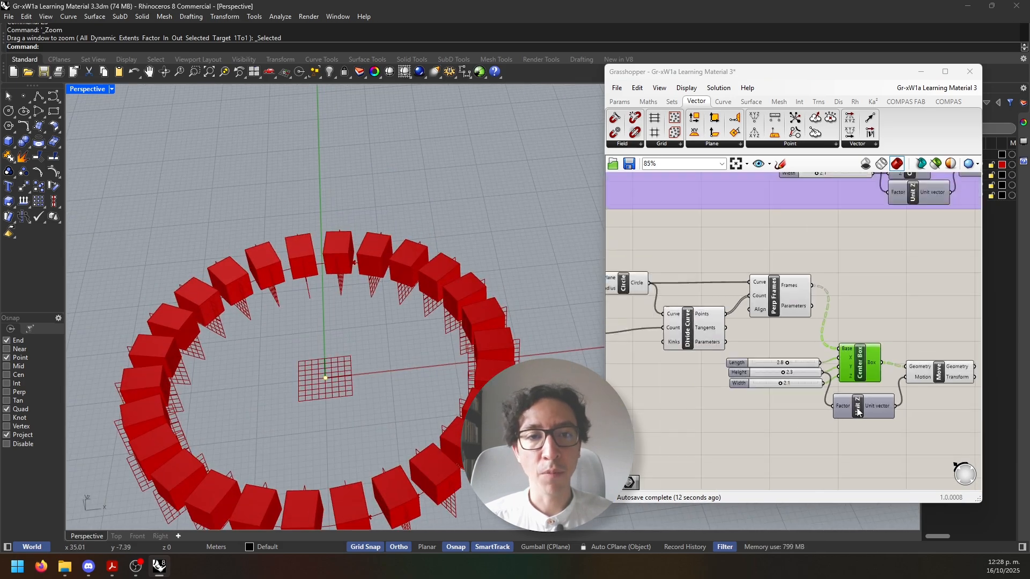
{"action": "right_click_drag", "start_coordinate": [796, 404], "coordinate": [828, 399]}
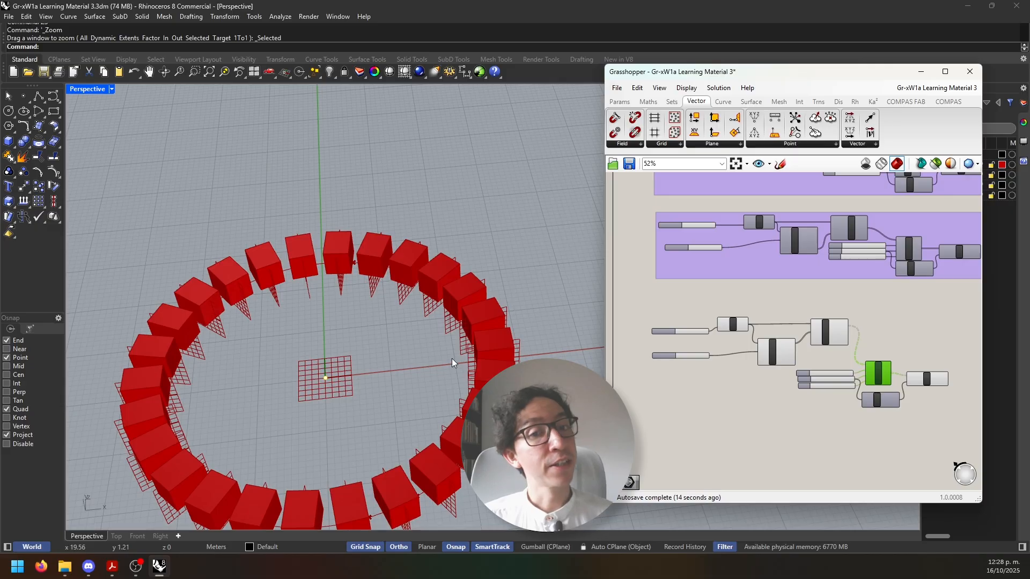
{"action": "right_click_drag", "start_coordinate": [453, 366], "coordinate": [417, 294]}
{"action": "scroll", "coordinate": [427, 185], "scroll_direction": "up", "scroll_amount": 2}
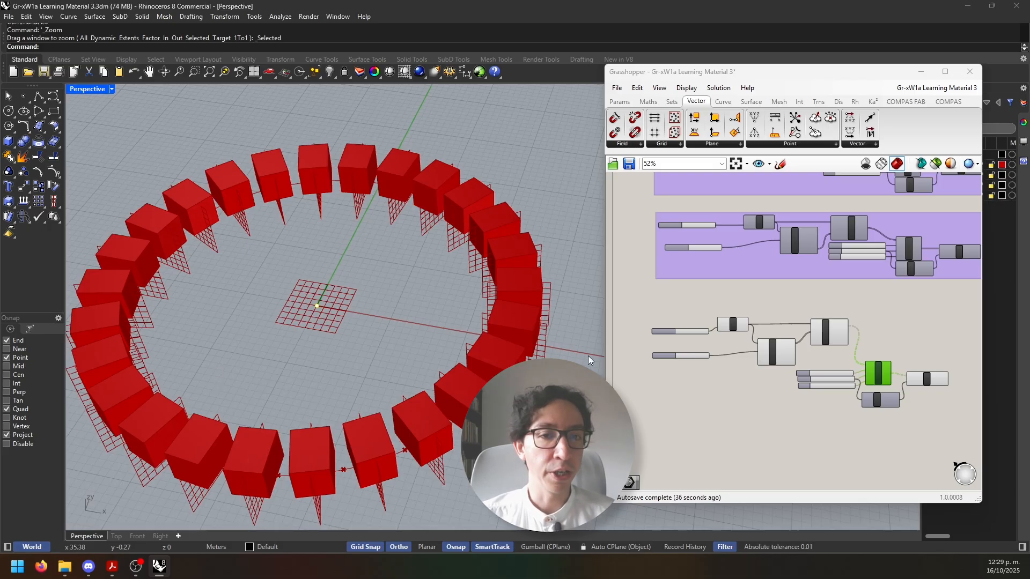
Step: Inspect the data structure of the Frames output on the Perp Frames component
{"action": "scroll", "coordinate": [849, 342], "scroll_direction": "up", "scroll_amount": 5}
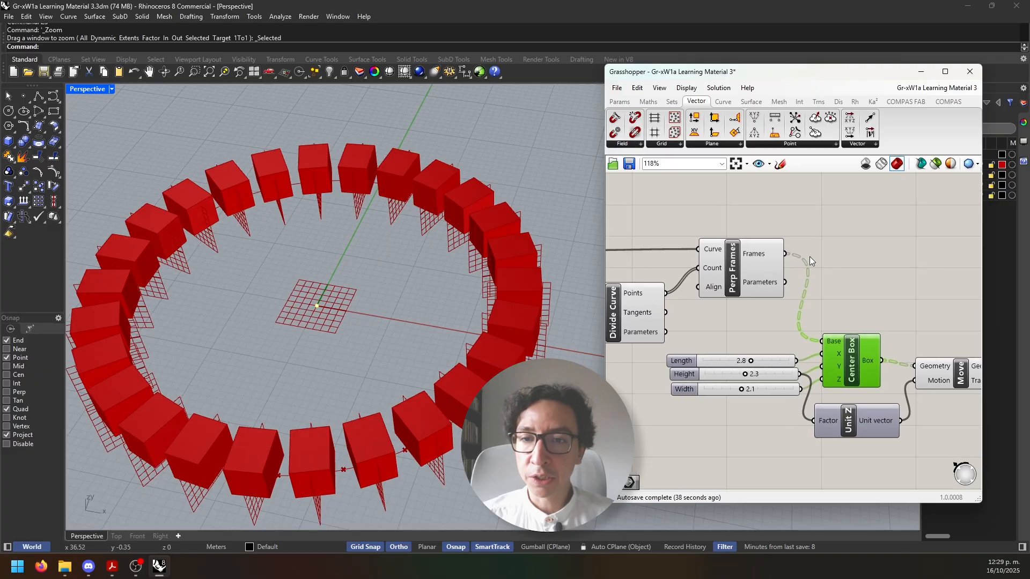
{"action": "left_click", "coordinate": [758, 257]}
{"action": "mouse_move", "coordinate": [757, 257]}
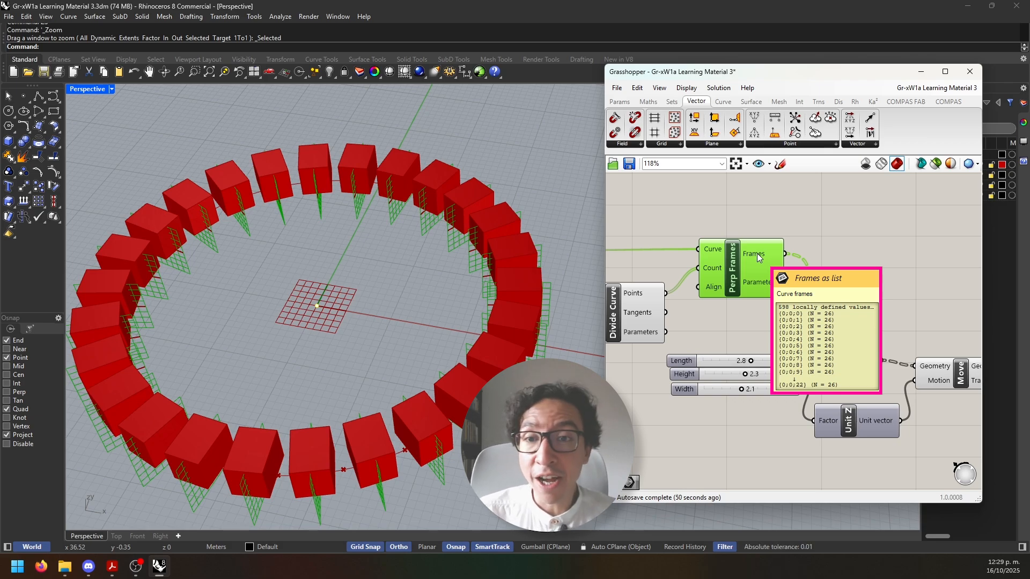
{"action": "left_click", "coordinate": [734, 329]}
Step: Review the definition from the circle radius and division count sliders through to the Center Box and Unit Z components
{"action": "scroll", "coordinate": [735, 329], "scroll_direction": "down", "scroll_amount": 3}
{"action": "right_click_drag", "start_coordinate": [686, 349], "coordinate": [843, 352]}
{"action": "scroll", "coordinate": [724, 316], "scroll_direction": "up", "scroll_amount": 3}
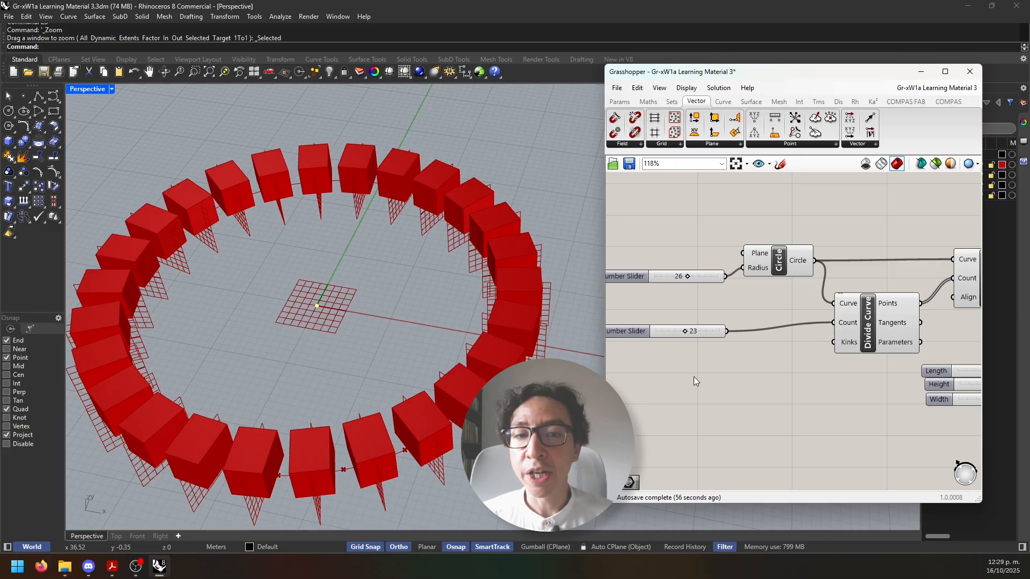
{"action": "scroll", "coordinate": [771, 396], "scroll_direction": "down", "scroll_amount": 2}
{"action": "right_click_drag", "start_coordinate": [793, 396], "coordinate": [702, 371]}
{"action": "scroll", "coordinate": [852, 292], "scroll_direction": "up", "scroll_amount": 3}
{"action": "right_click_drag", "start_coordinate": [848, 269], "coordinate": [742, 238]}
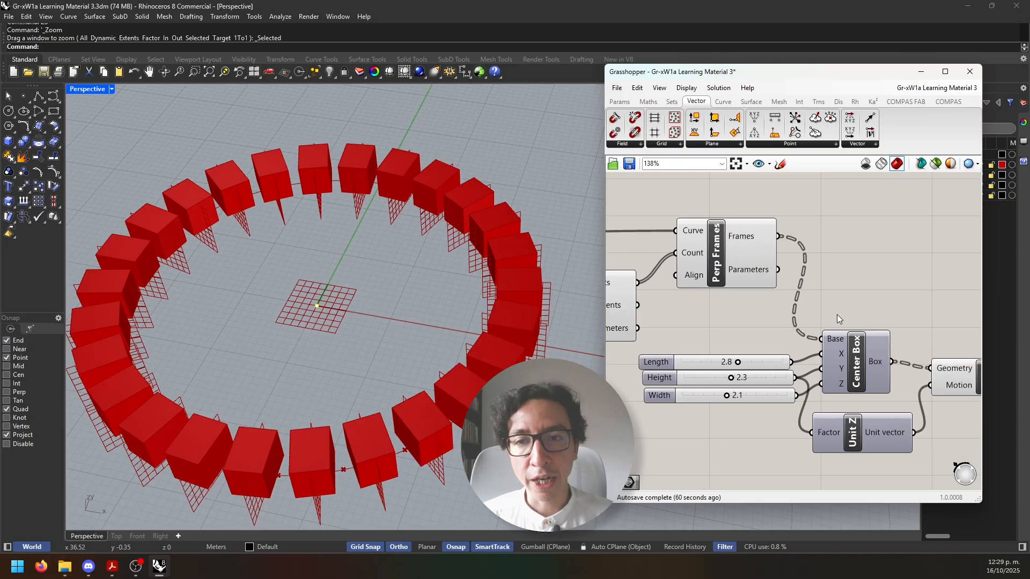
Step: Duplicate the complete ungrouped box-ring definition and place the copy directly below the original
{"action": "scroll", "coordinate": [842, 391], "scroll_direction": "down", "scroll_amount": 5}
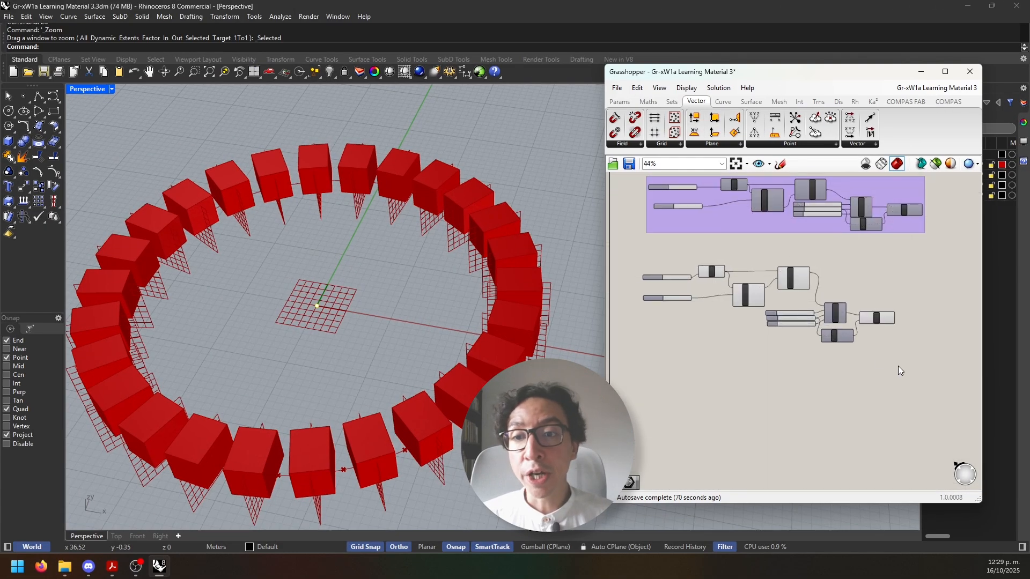
{"action": "left_click_drag", "start_coordinate": [898, 366], "coordinate": [622, 257]}
{"action": "key", "text": "ctrl+c"}
{"action": "key", "text": "ctrl+v"}
{"action": "left_click_drag", "start_coordinate": [791, 283], "coordinate": [791, 386]}
{"action": "left_click", "coordinate": [823, 353]}
{"action": "scroll", "coordinate": [799, 388], "scroll_direction": "up", "scroll_amount": 5}
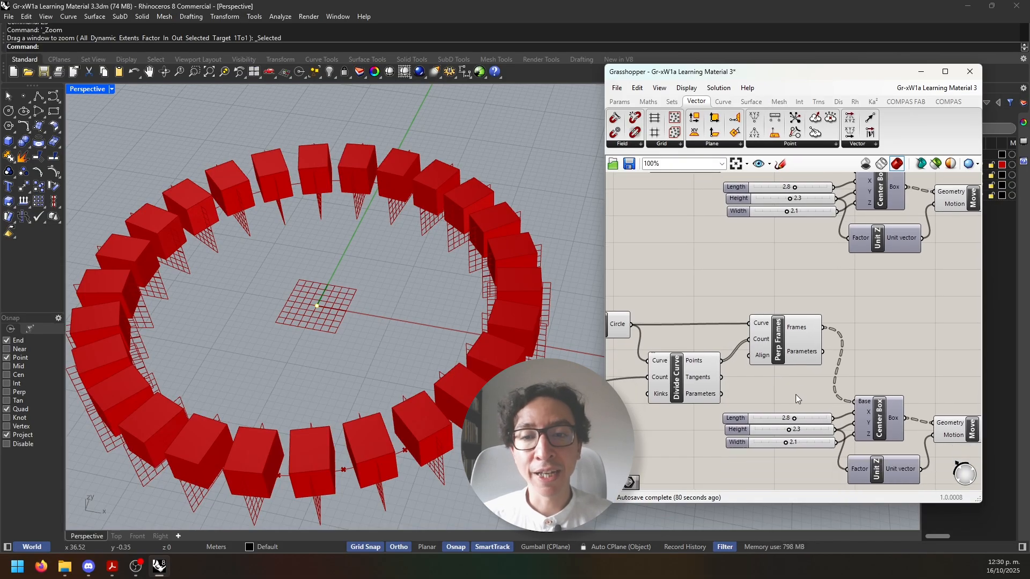
{"action": "right_click_drag", "start_coordinate": [784, 392], "coordinate": [763, 391]}
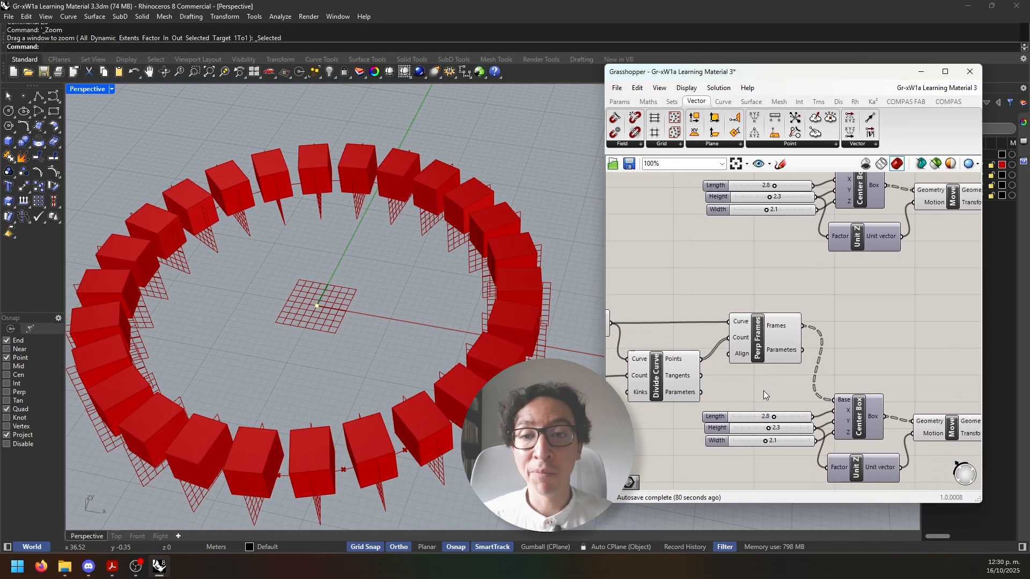
Step: Add a Perp Frame component from the curve analysis tools beside the Perp Frames component in the lower definition
{"action": "double_click", "coordinate": [845, 325]}
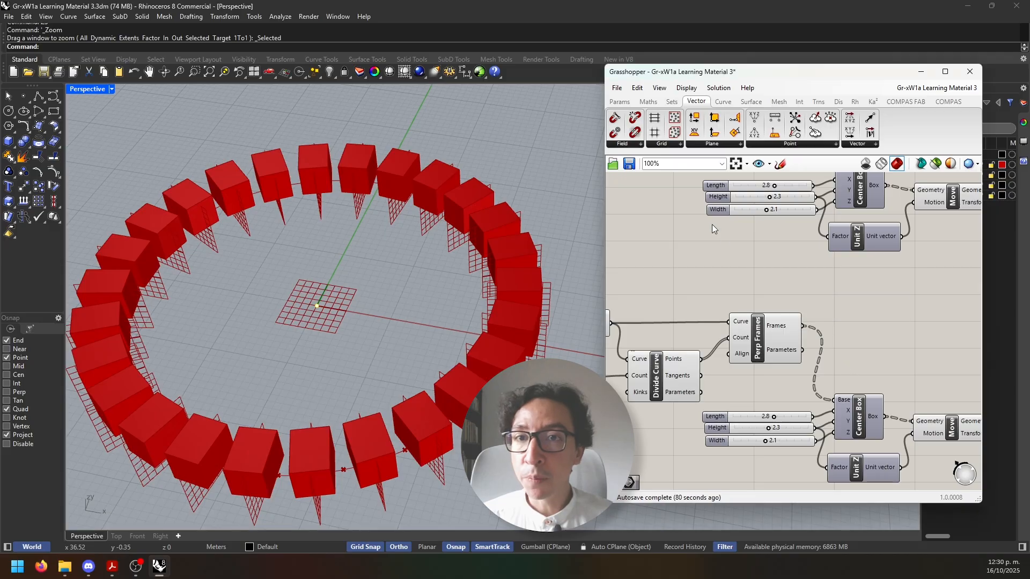
{"action": "left_click", "coordinate": [713, 101]}
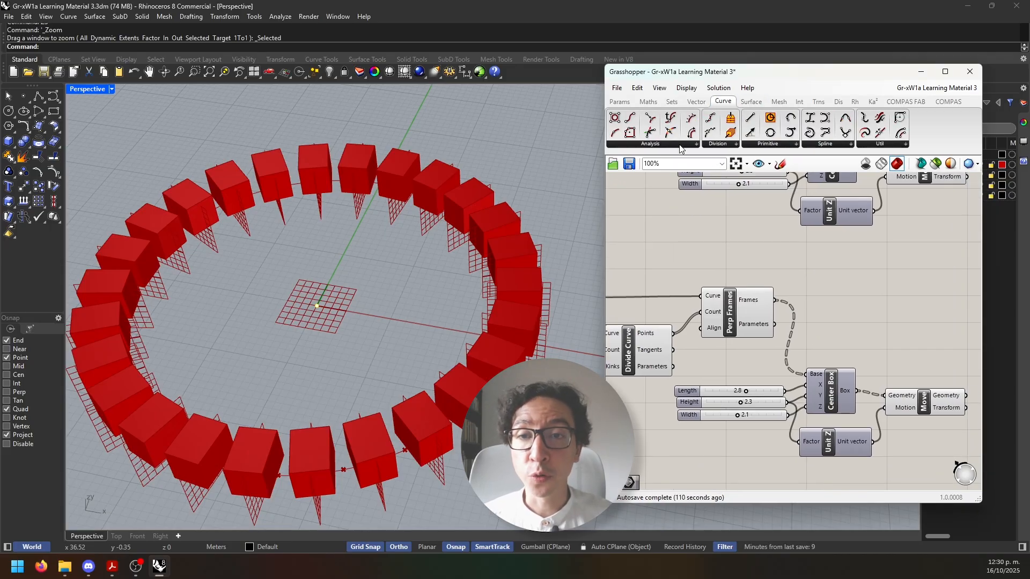
{"action": "left_click", "coordinate": [683, 147]}
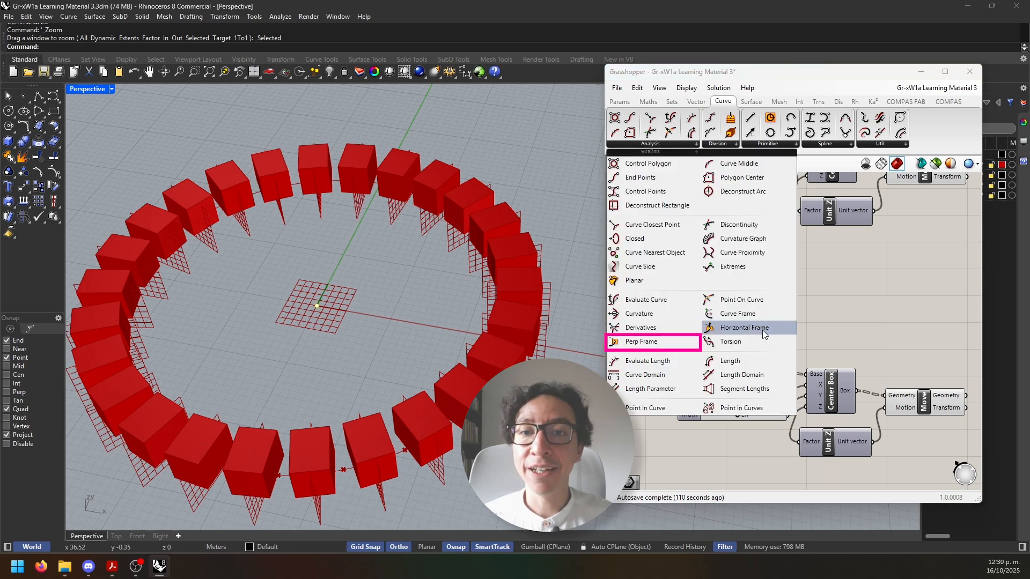
{"action": "left_click", "coordinate": [636, 342]}
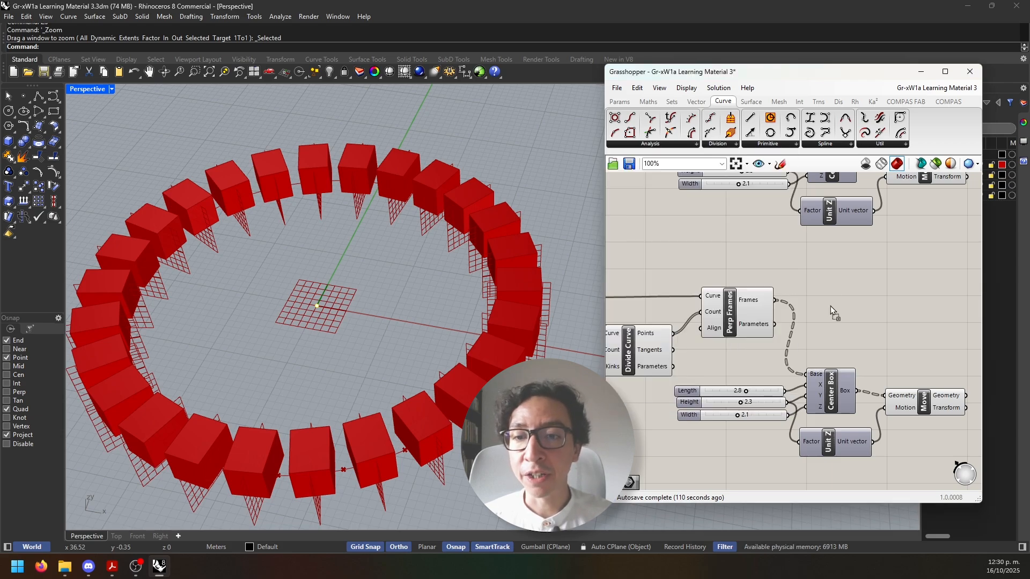
{"action": "left_click", "coordinate": [852, 319]}
{"action": "right_click_drag", "start_coordinate": [794, 367], "coordinate": [830, 342]}
{"action": "scroll", "coordinate": [808, 342], "scroll_direction": "down", "scroll_amount": 1}
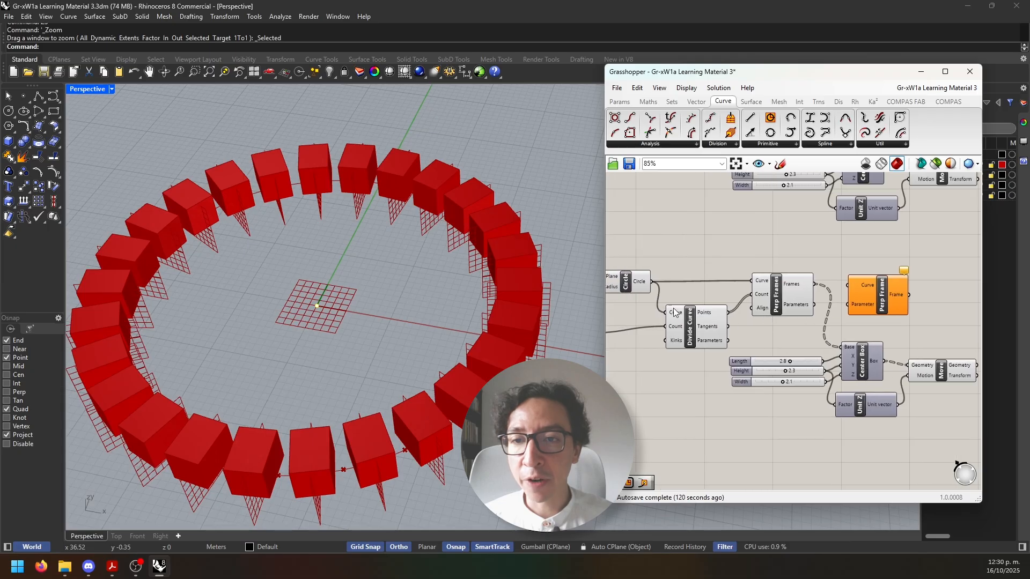
Step: Connect the lower Circle output to Perp Frame's Curve input and Divide Curve's Parameters output to its Parameter input
{"action": "left_click_drag", "start_coordinate": [651, 281], "coordinate": [848, 285]}
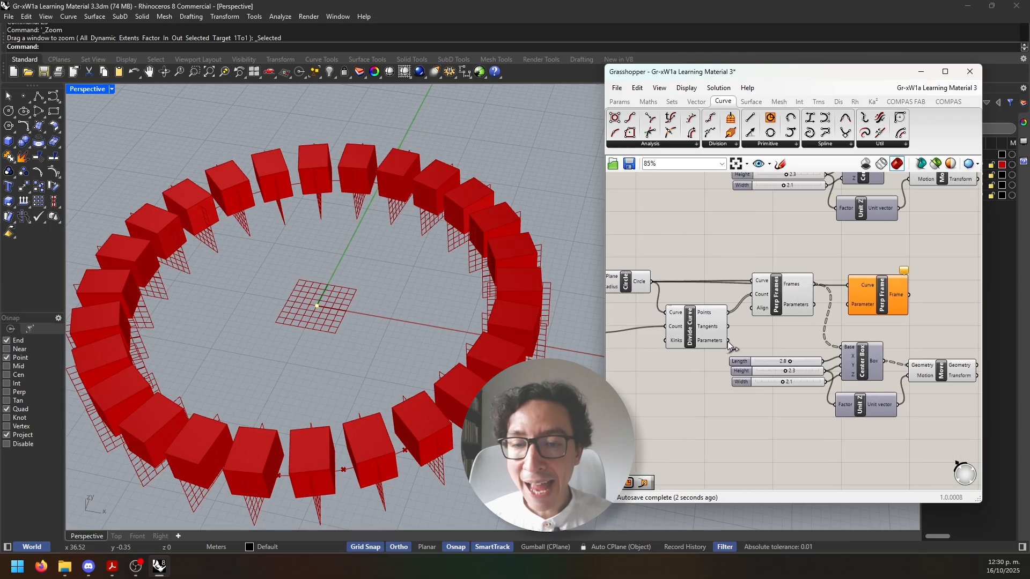
{"action": "left_click_drag", "start_coordinate": [728, 340], "coordinate": [848, 304]}
{"action": "right_click_drag", "start_coordinate": [869, 330], "coordinate": [854, 330]}
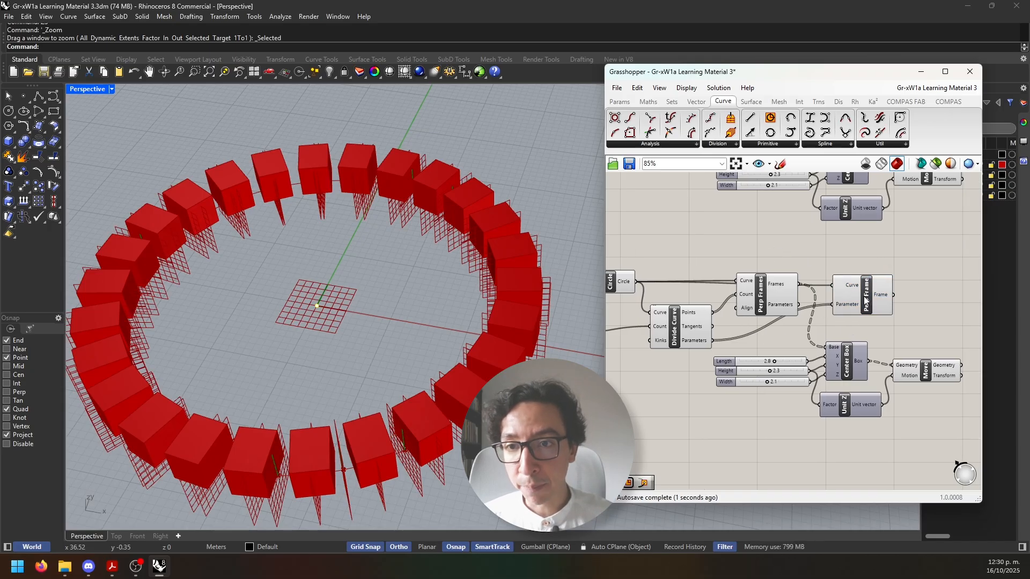
Step: Replace the lower Perp Frames component with the new Perp Frame and connect its Frame output to Center Box's Base input
{"action": "left_click", "coordinate": [850, 297]}
{"action": "left_click", "coordinate": [768, 310]}
{"action": "key", "text": "Delete"}
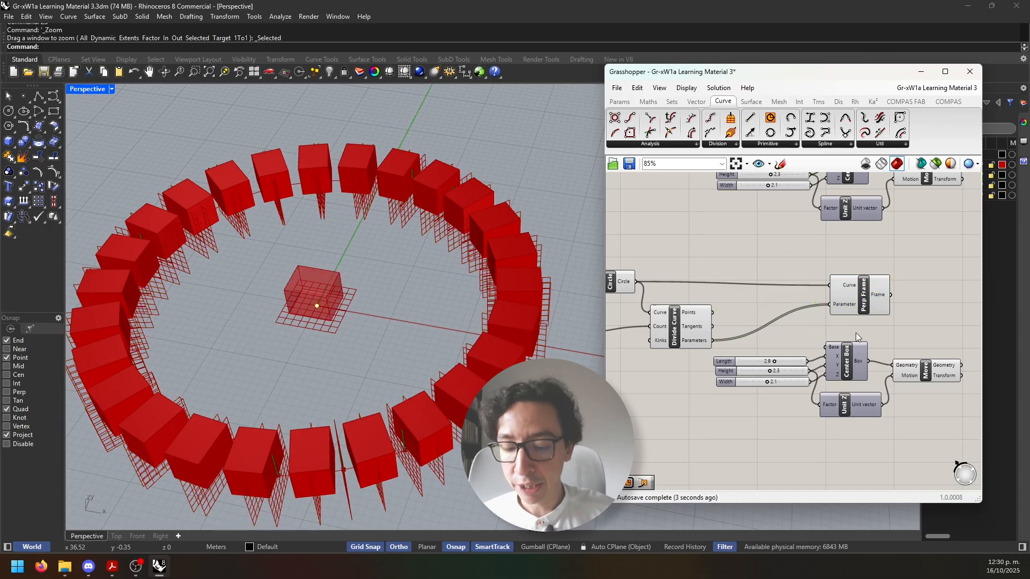
{"action": "left_click_drag", "start_coordinate": [855, 308], "coordinate": [746, 305]}
{"action": "scroll", "coordinate": [774, 305], "scroll_direction": "up", "scroll_amount": 2}
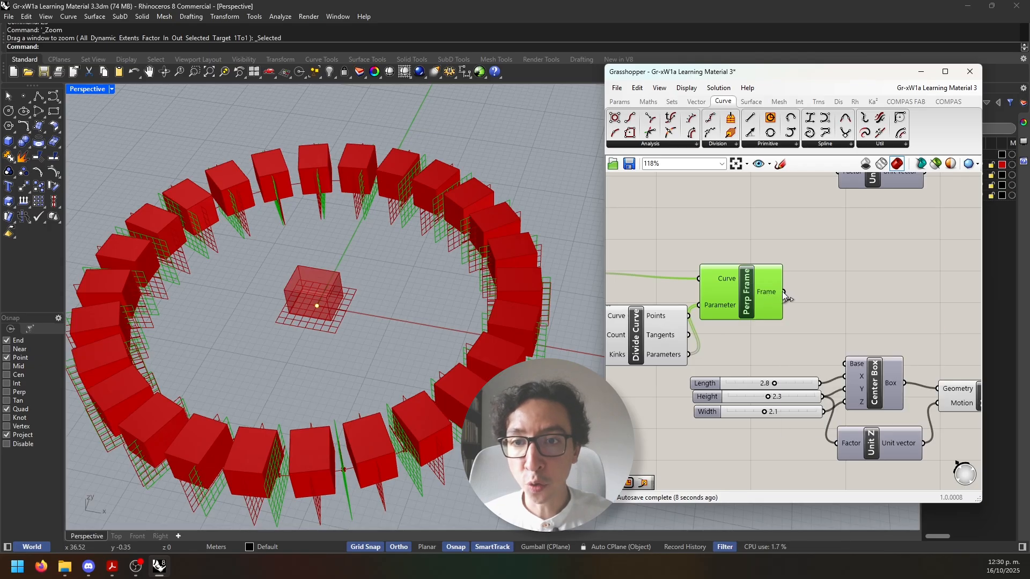
{"action": "left_click_drag", "start_coordinate": [783, 292], "coordinate": [840, 366]}
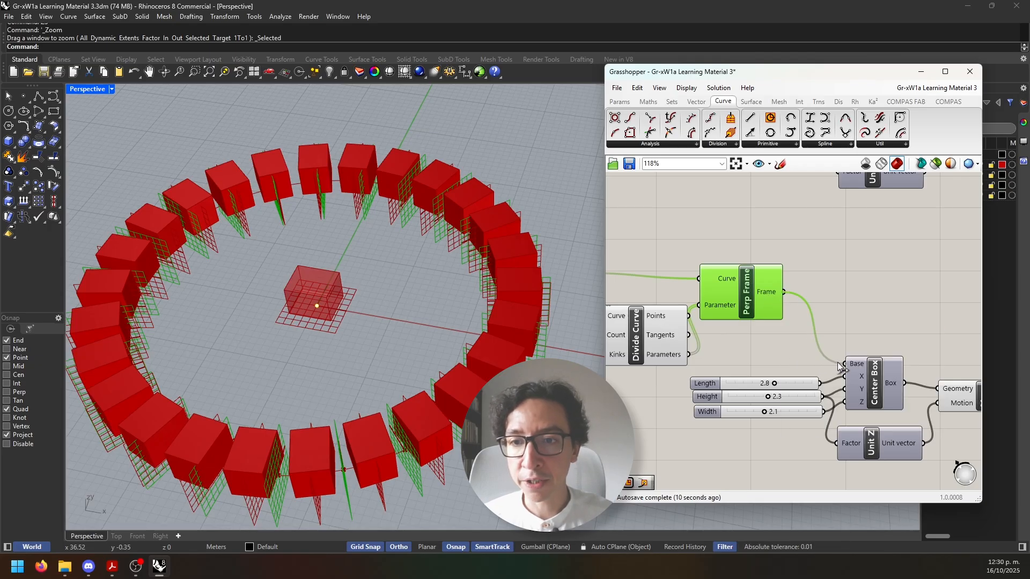
Step: Turn off the preview of the upper definition's Move, Perp Frames, Divide Curve and Circle components
{"action": "scroll", "coordinate": [788, 357], "scroll_direction": "down", "scroll_amount": 3}
{"action": "right_click_drag", "start_coordinate": [830, 280], "coordinate": [832, 355]}
{"action": "left_click", "coordinate": [915, 293]}
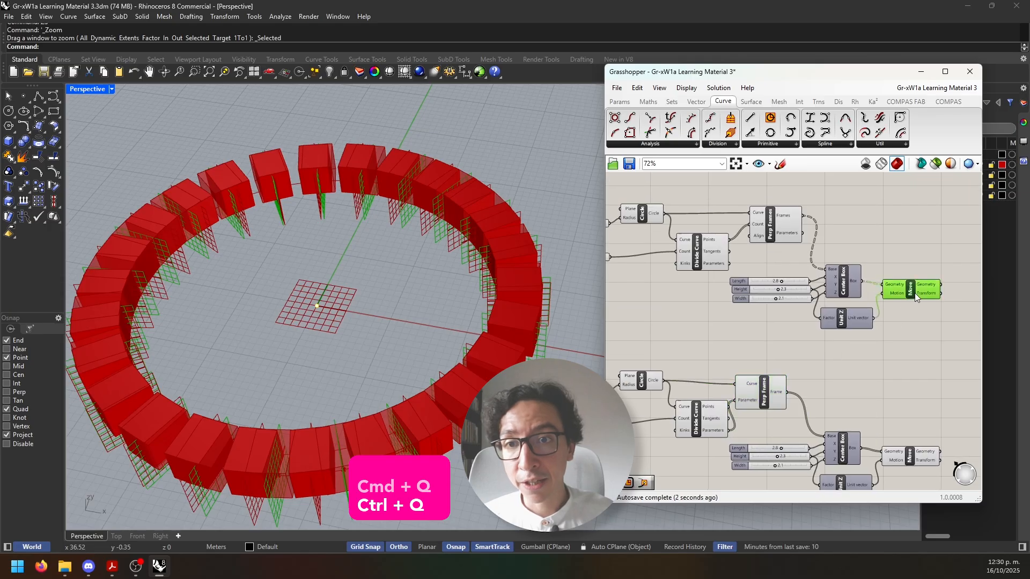
{"action": "key", "text": "ctrl+q"}
{"action": "left_click", "coordinate": [767, 236]}
{"action": "right_click_drag", "start_coordinate": [734, 259], "coordinate": [831, 261]}
{"action": "left_click", "coordinate": [739, 215]}
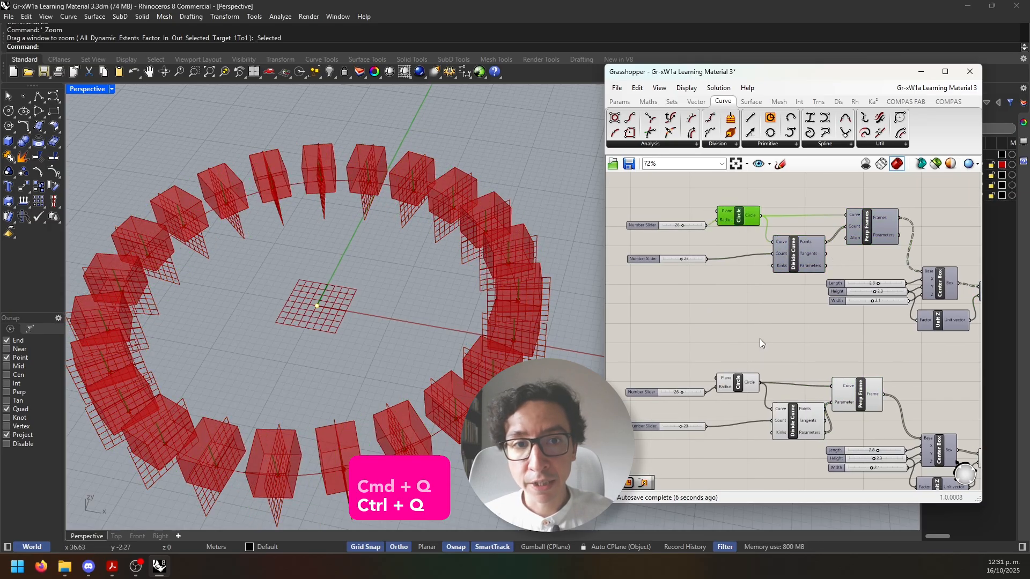
Step: Highlight the lower definition's Circle and Perp Frame components and examine the box and plane orientations in the viewport
{"action": "right_click_drag", "start_coordinate": [761, 424], "coordinate": [737, 345]}
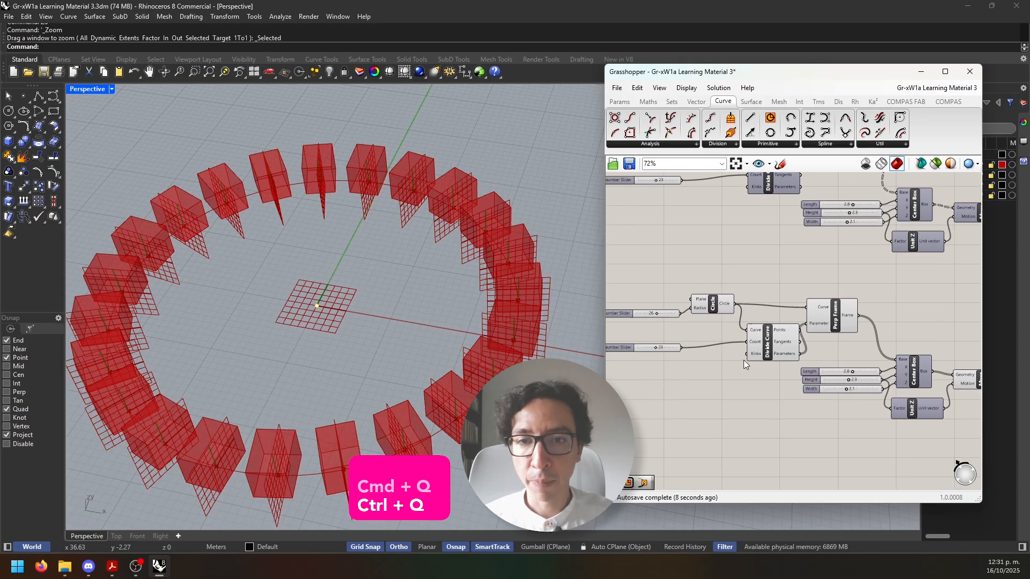
{"action": "left_click", "coordinate": [710, 304]}
{"action": "left_click", "coordinate": [832, 316]}
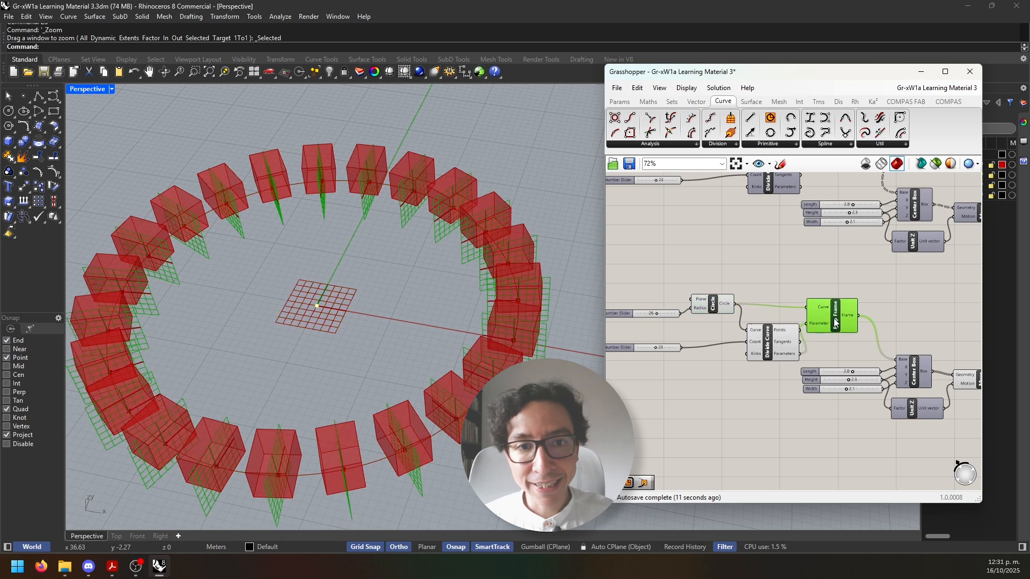
{"action": "scroll", "coordinate": [230, 220], "scroll_direction": "up", "scroll_amount": 4}
{"action": "scroll", "coordinate": [230, 221], "scroll_direction": "down", "scroll_amount": 4}
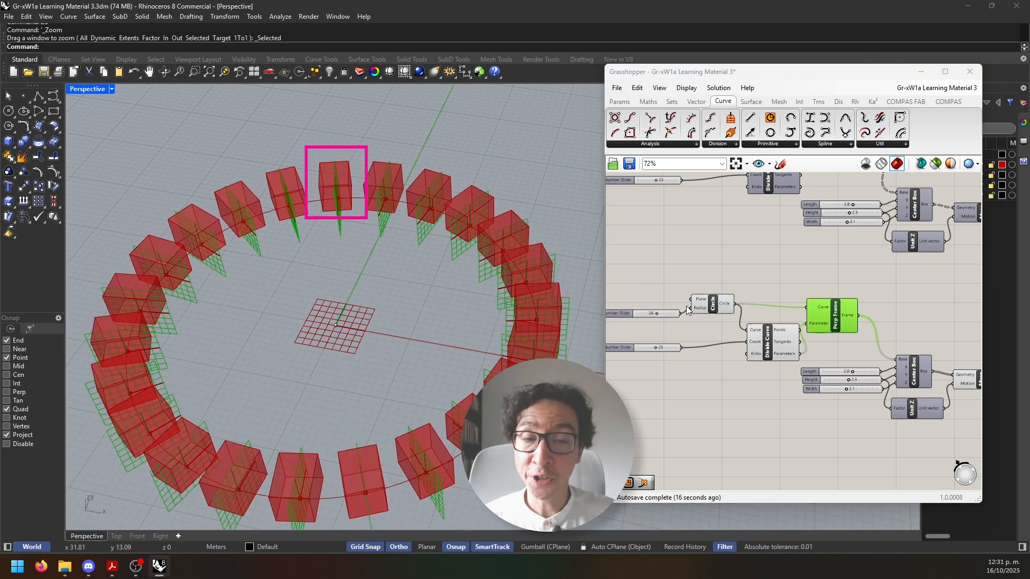
Step: Inspect the data structure of the Frame output on the lower Perp Frame component
{"action": "left_click", "coordinate": [897, 317]}
{"action": "scroll", "coordinate": [858, 303], "scroll_direction": "up", "scroll_amount": 2}
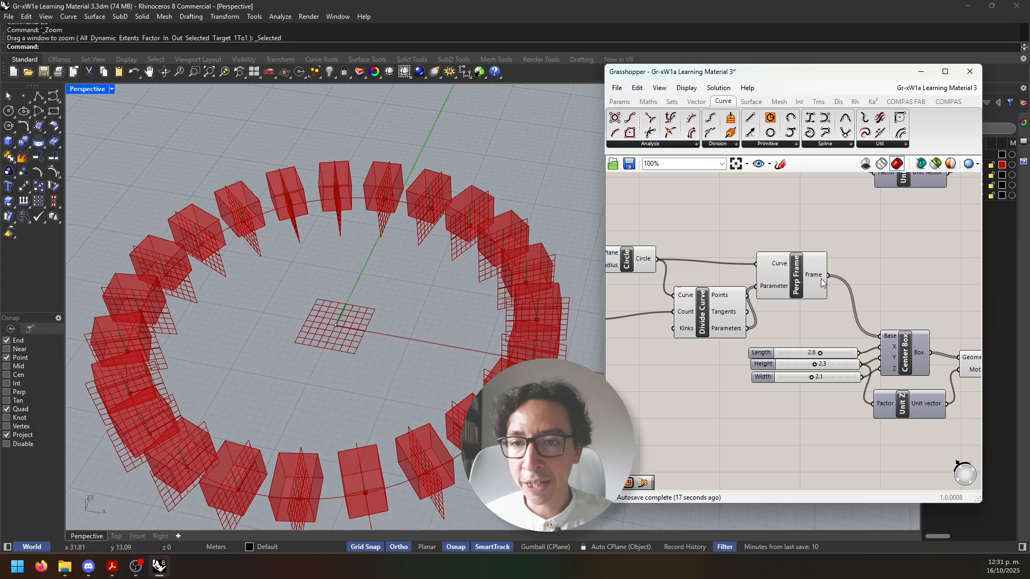
{"action": "mouse_move", "coordinate": [819, 280]}
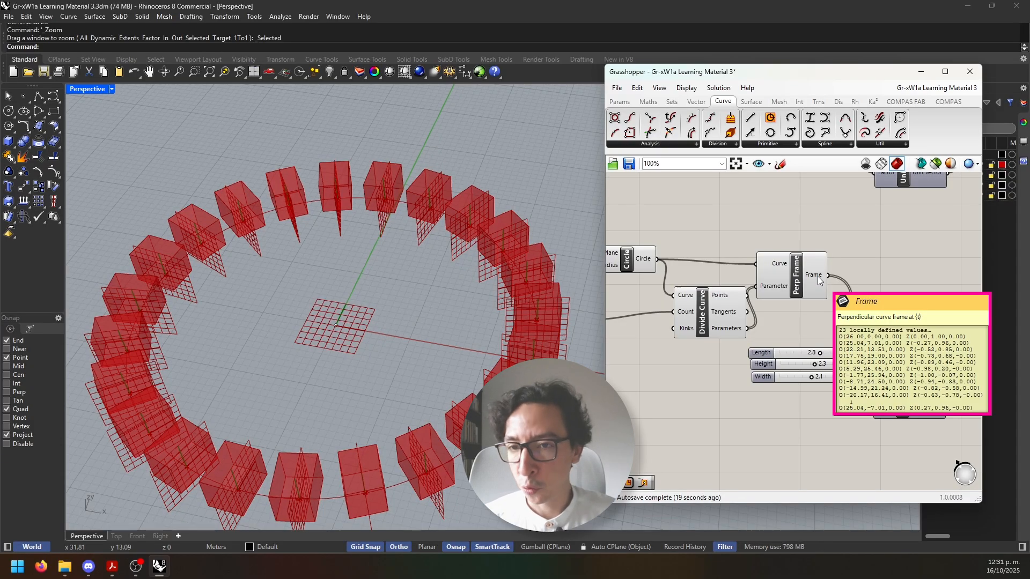
Step: Set the lower definition's division count slider to 18
{"action": "scroll", "coordinate": [816, 276], "scroll_direction": "down", "scroll_amount": 5}
{"action": "scroll", "coordinate": [677, 311], "scroll_direction": "up", "scroll_amount": 6}
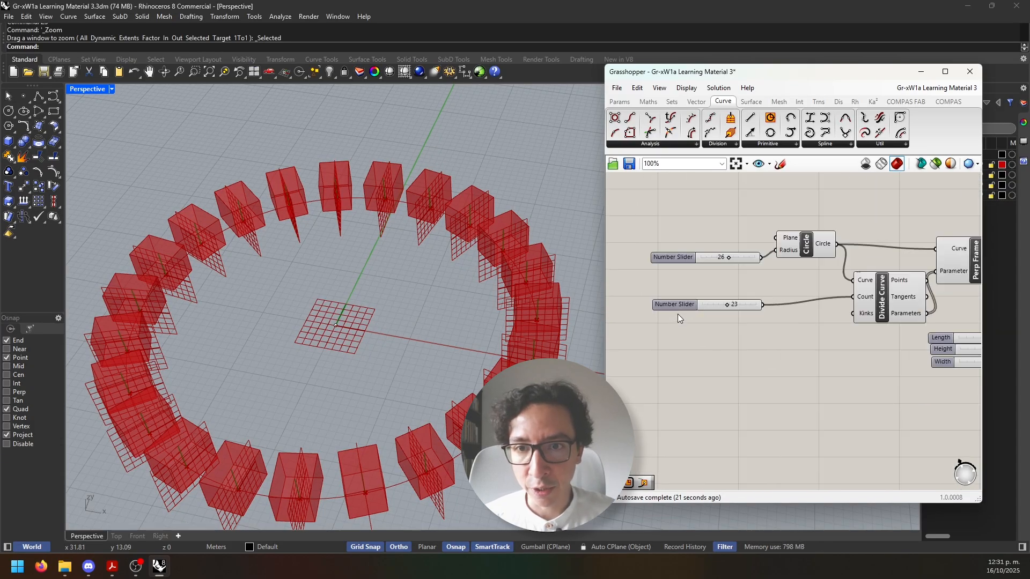
{"action": "mouse_move", "coordinate": [736, 304]}
{"action": "left_mouse_down"}
{"action": "mouse_move", "coordinate": [744, 304]}
{"action": "mouse_move", "coordinate": [719, 304]}
{"action": "mouse_move", "coordinate": [729, 303]}
{"action": "left_mouse_up"}
{"action": "scroll", "coordinate": [757, 374], "scroll_direction": "down", "scroll_amount": 5}
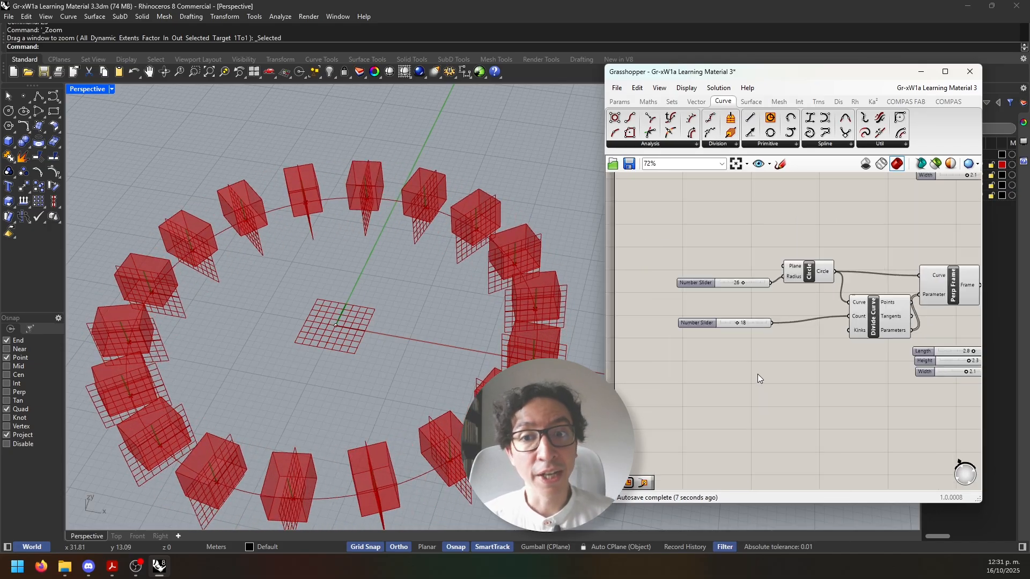
Step: Compare the upper and lower definitions on the canvas and highlight the lower Perp Frame's planes in the viewport
{"action": "right_click_drag", "start_coordinate": [769, 374], "coordinate": [696, 357]}
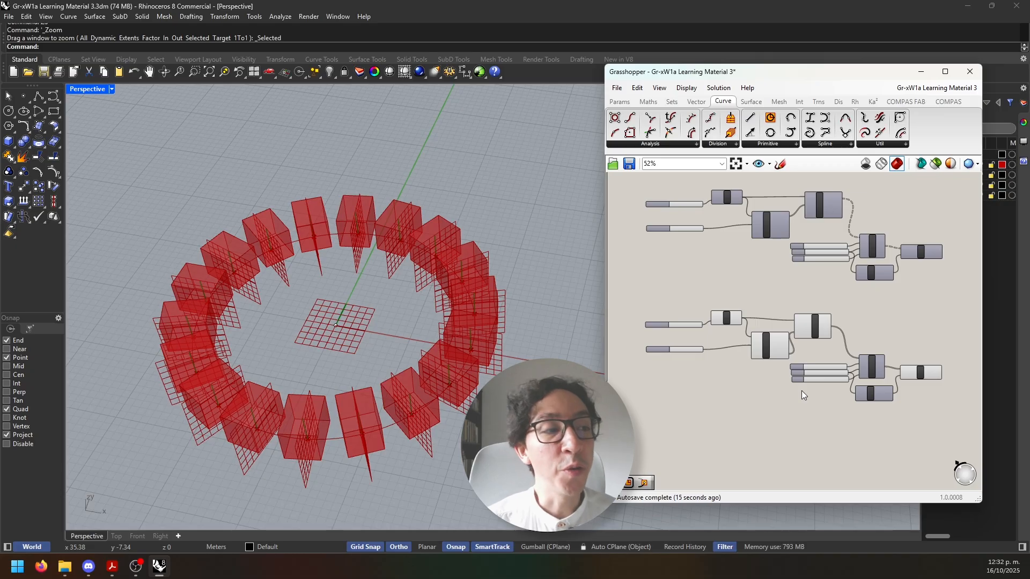
{"action": "scroll", "coordinate": [801, 391], "scroll_direction": "up", "scroll_amount": 1}
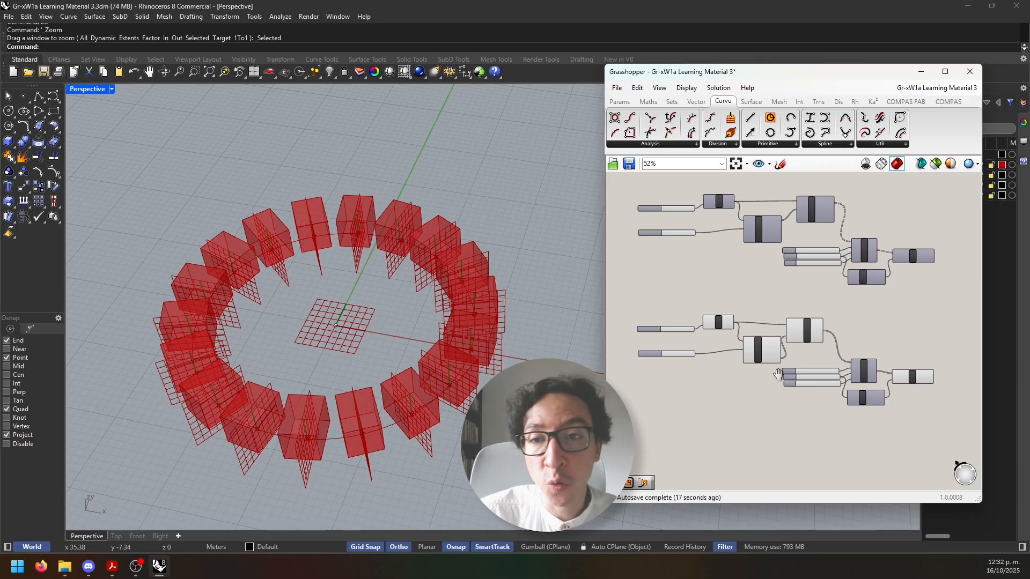
{"action": "left_click", "coordinate": [775, 343]}
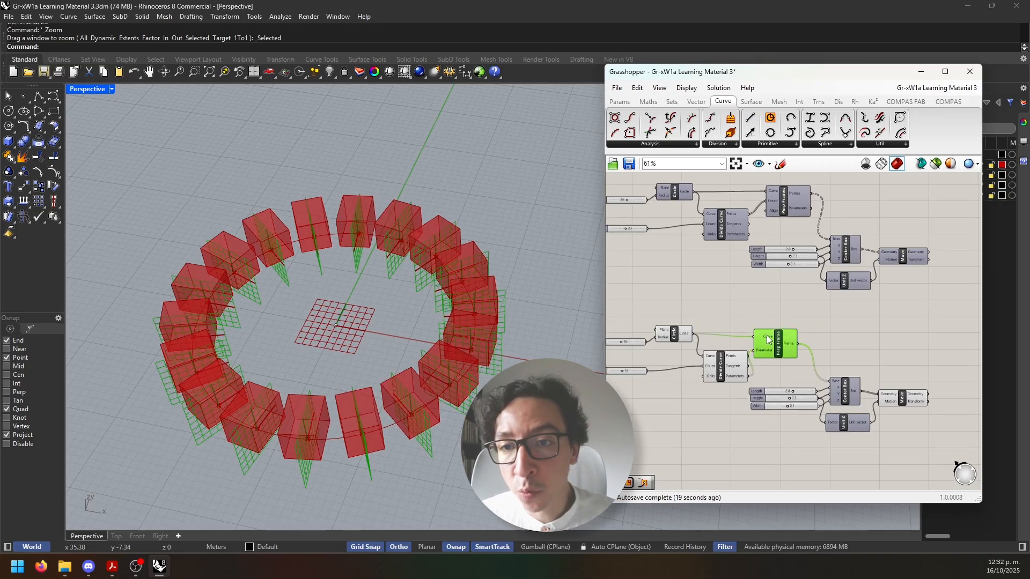
{"action": "left_click", "coordinate": [700, 304]}
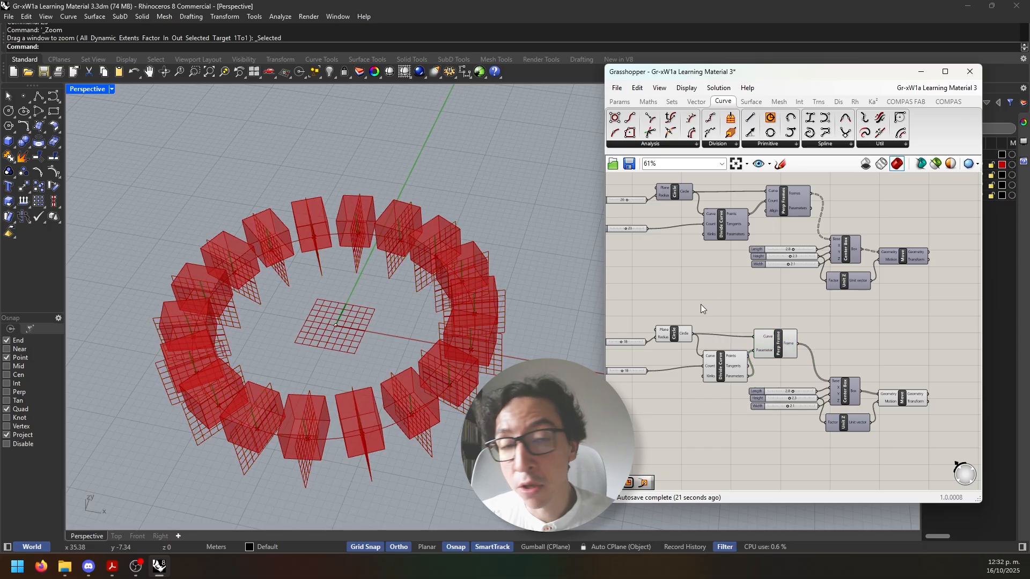